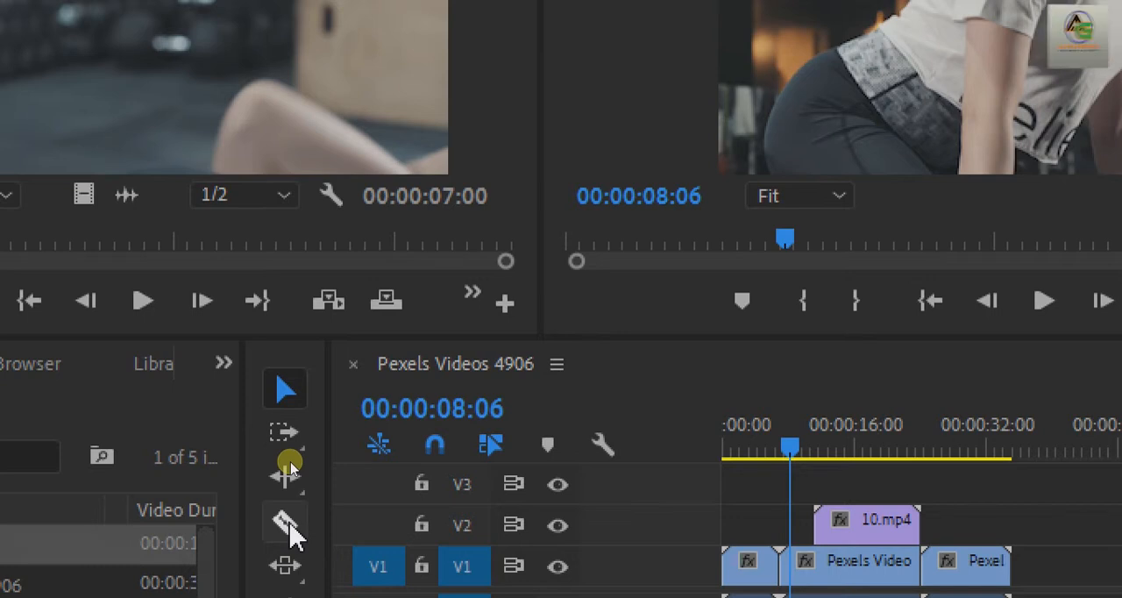
Cut the middle V1 clip and its audio with the Razor tool where the 10.mp4 clip on V2 begins.
click(290, 526)
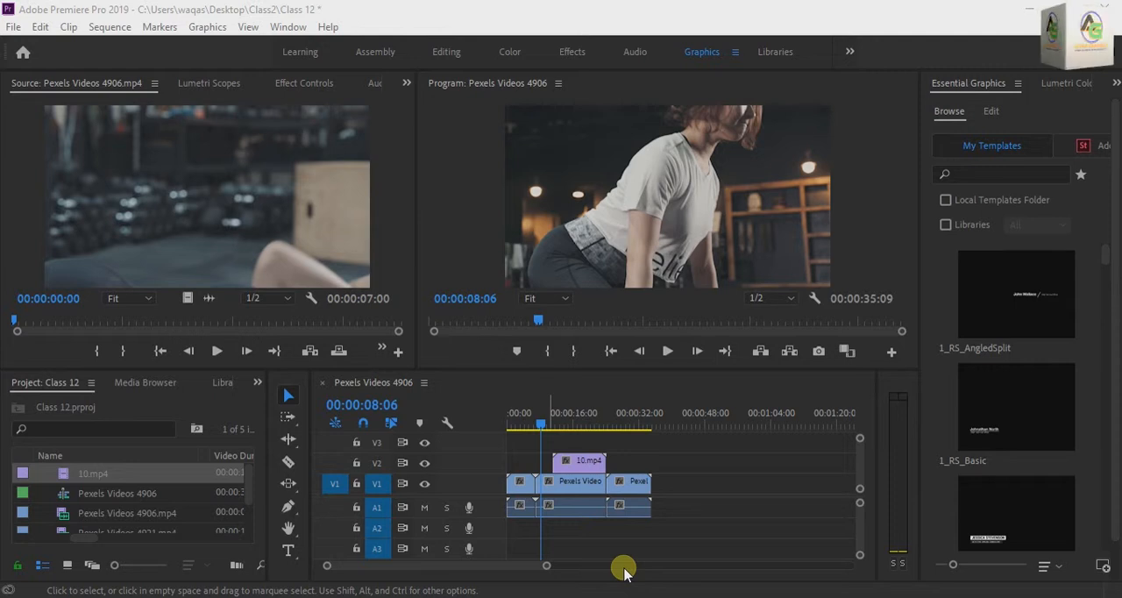
key(c)
click(546, 505)
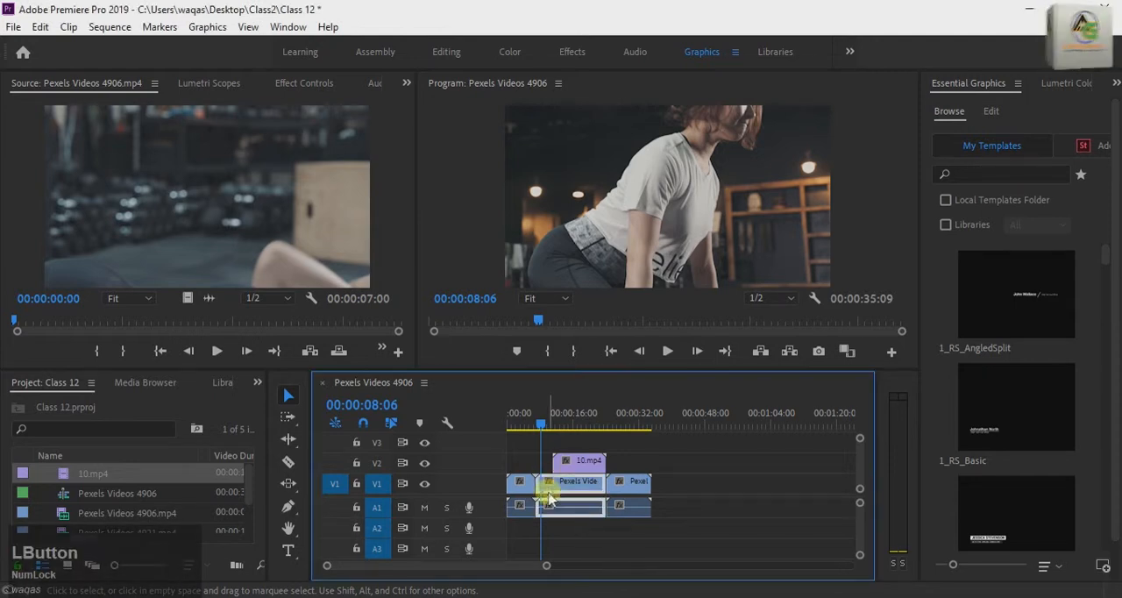
key(c)
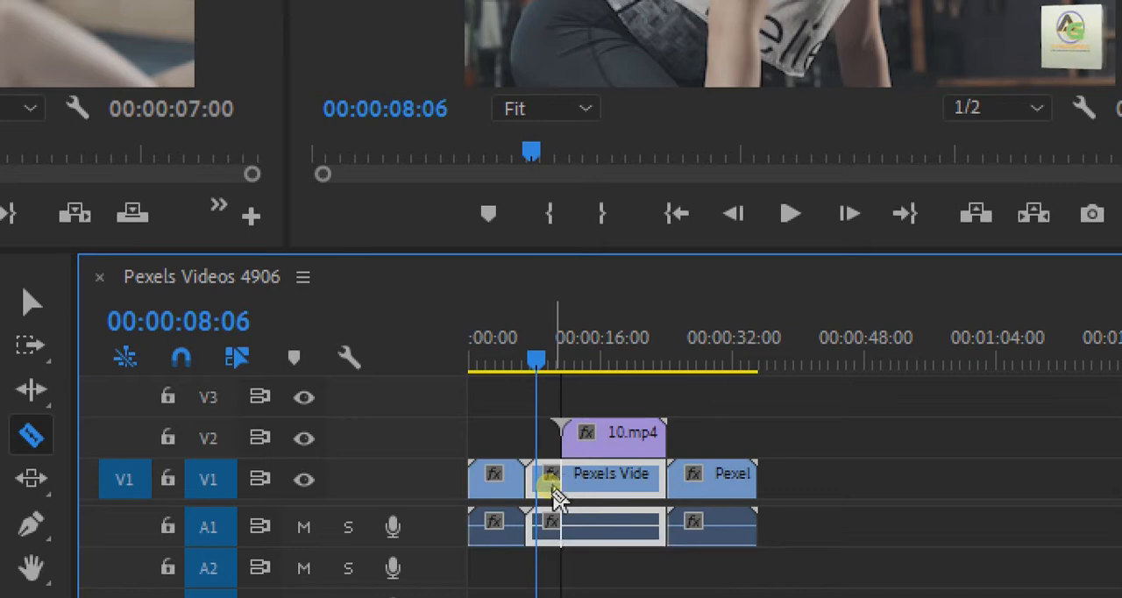
click(559, 485)
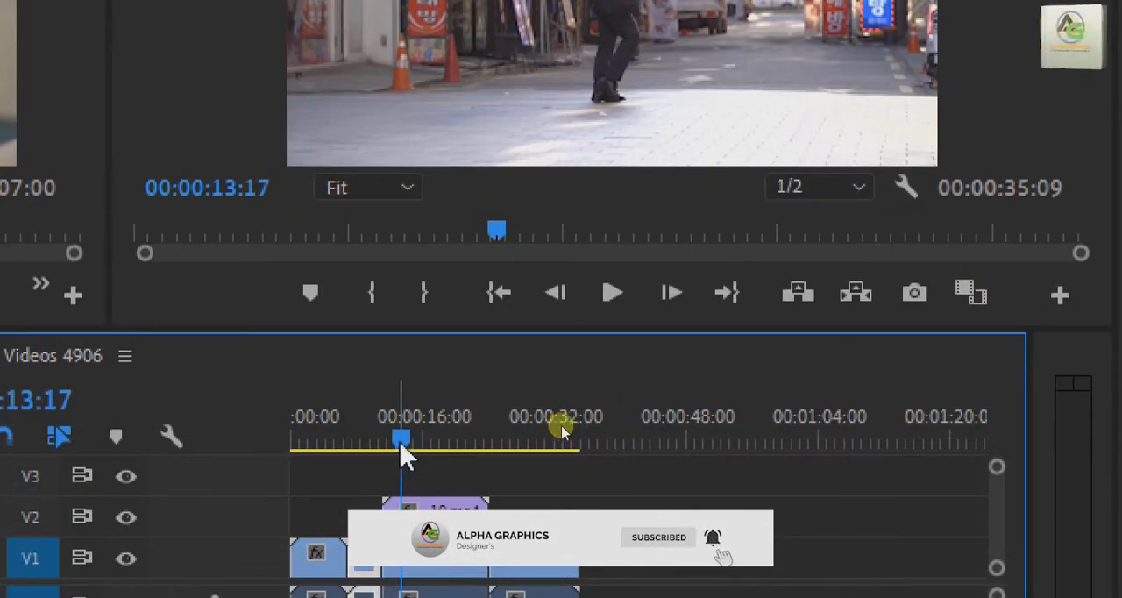
Play the sequence through the cut at the start of 10.mp4, then return the playhead to 00:00:10:00.
drag(401, 450, 345, 453)
key(space)
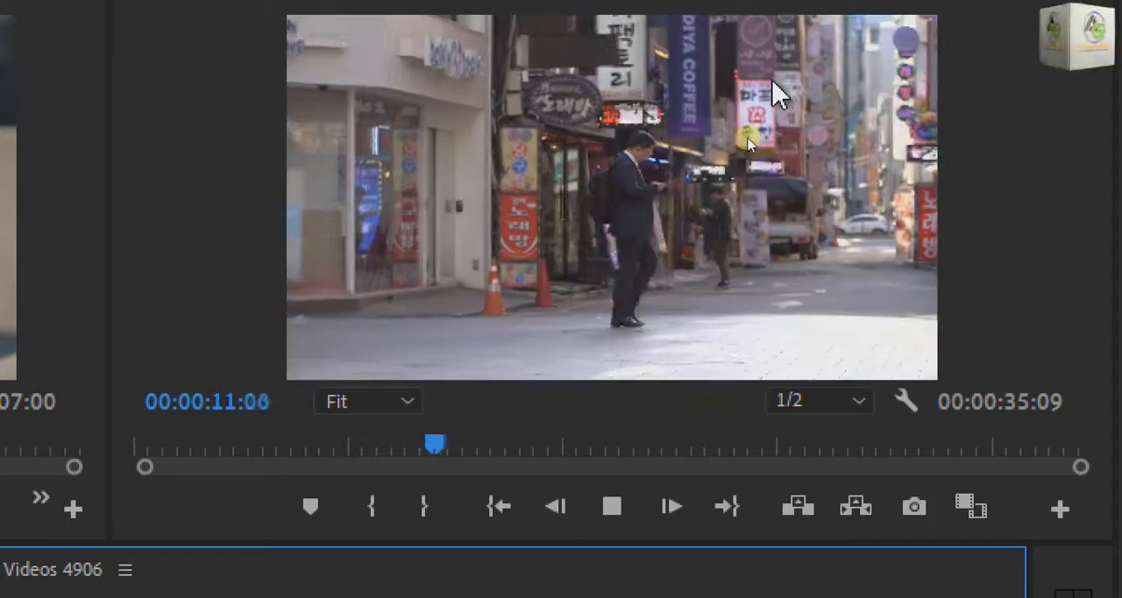
key(space)
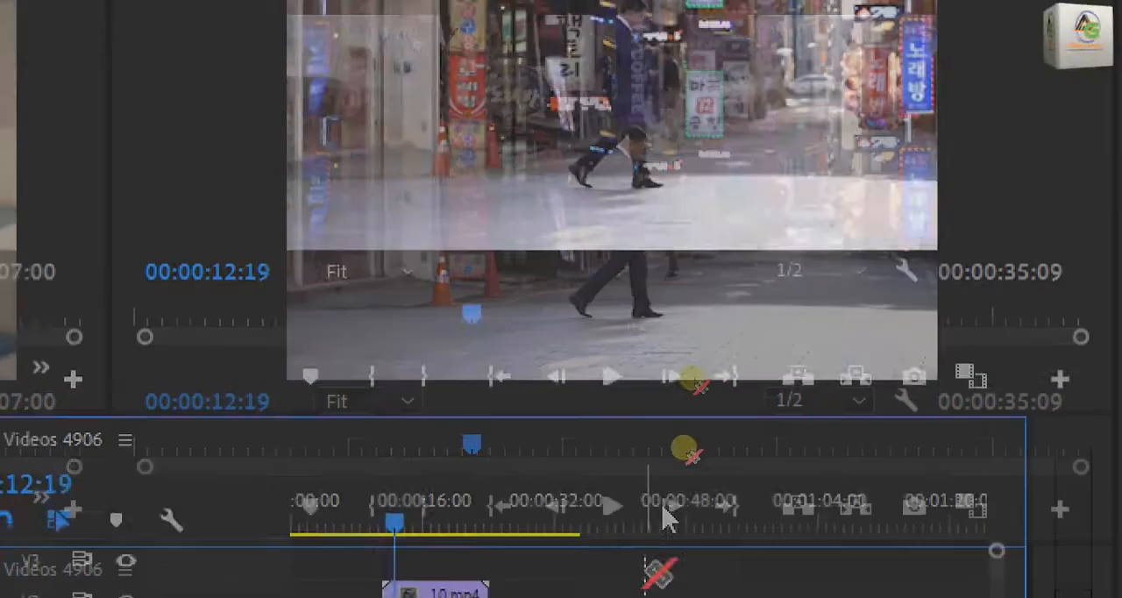
drag(397, 368, 375, 382)
Rejoin the two pieces of the middle V1 clip with Join Through Edits at the razor cut.
right_click(376, 496)
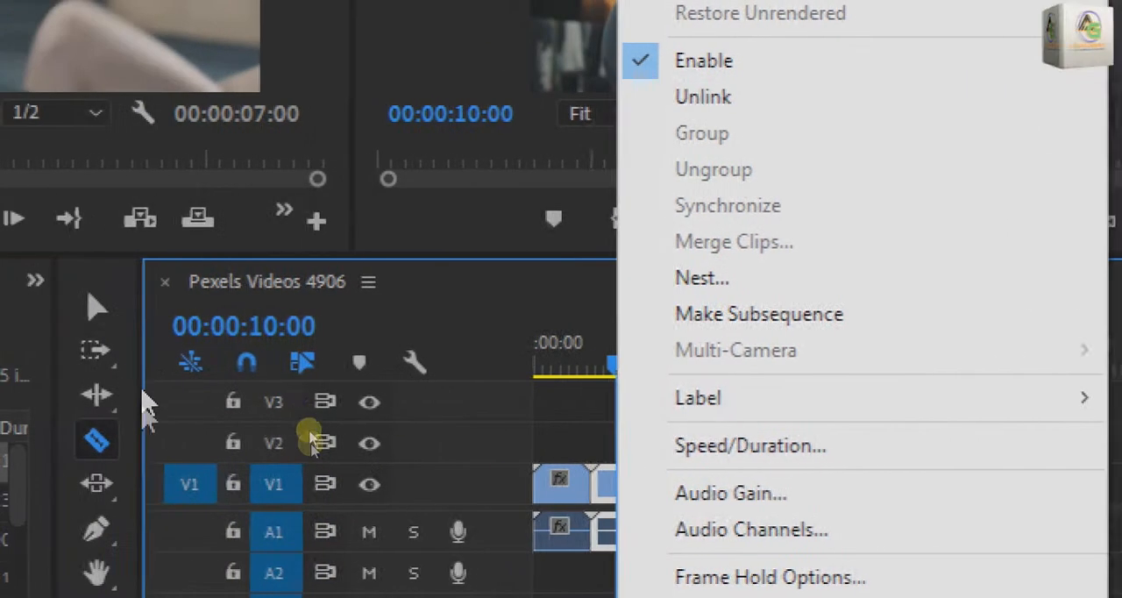
click(96, 307)
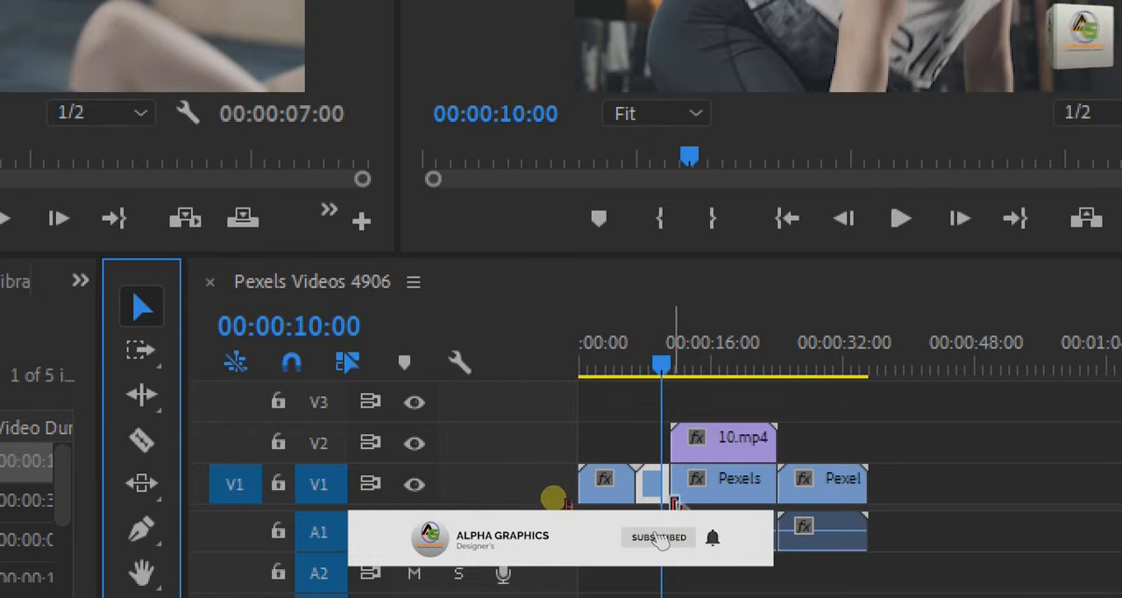
right_click(671, 498)
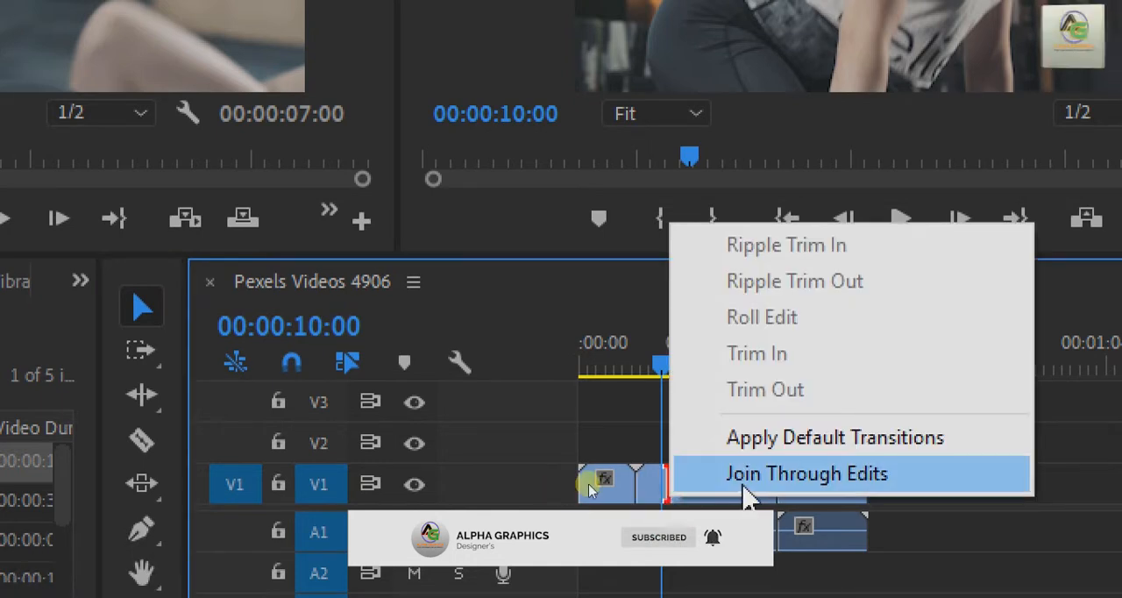
click(822, 480)
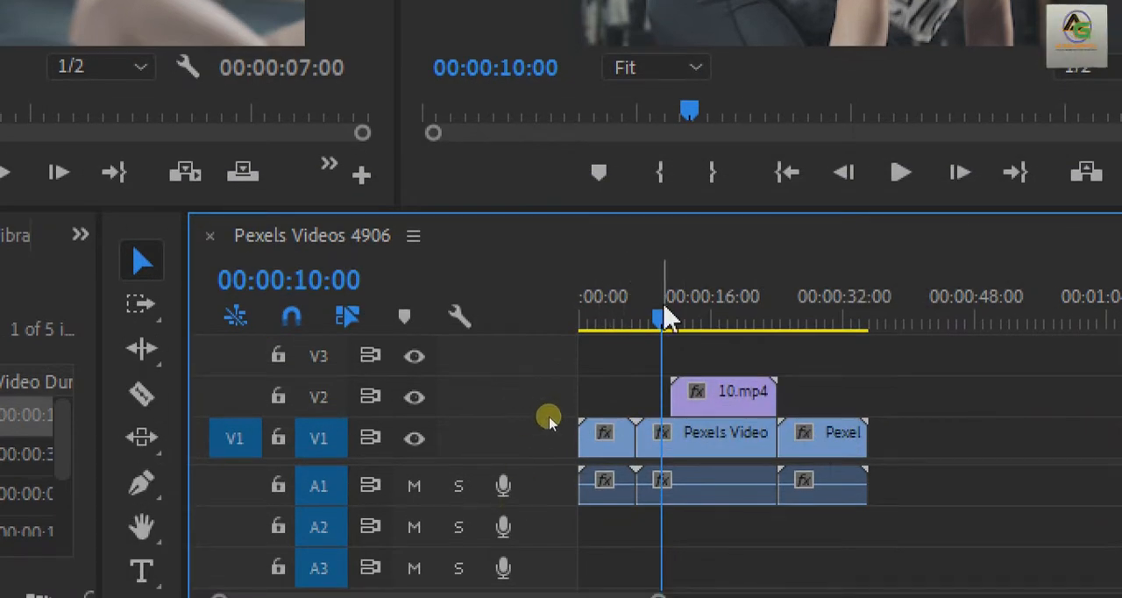
Split the middle V1 clip and its audio at the playhead at 00:00:15:24 without using the Razor tool.
drag(666, 316, 641, 323)
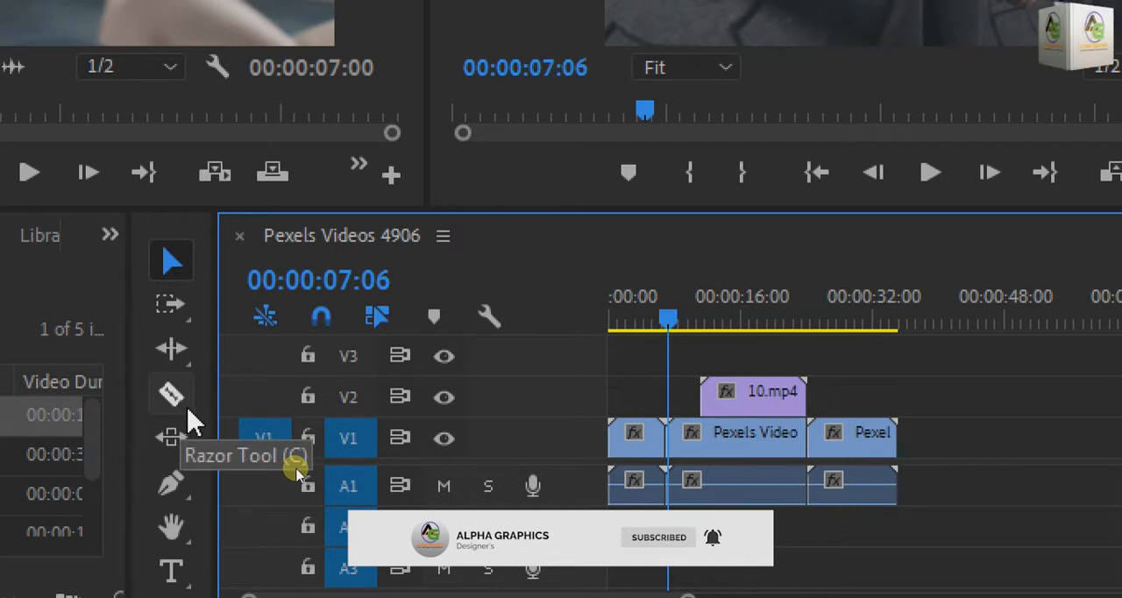
drag(672, 323, 741, 313)
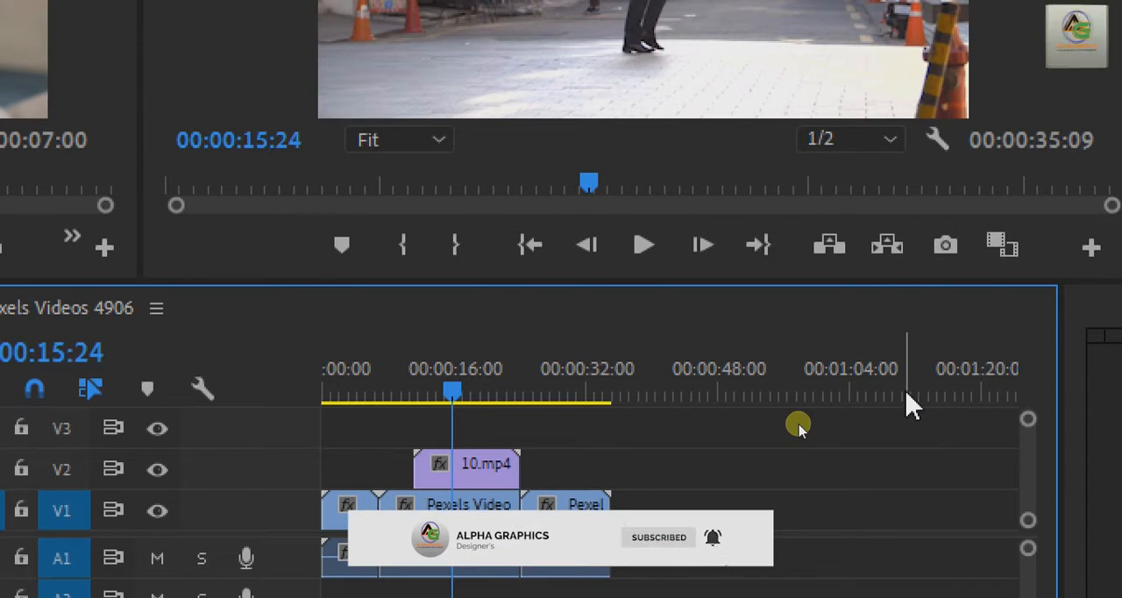
key(ctrl+k)
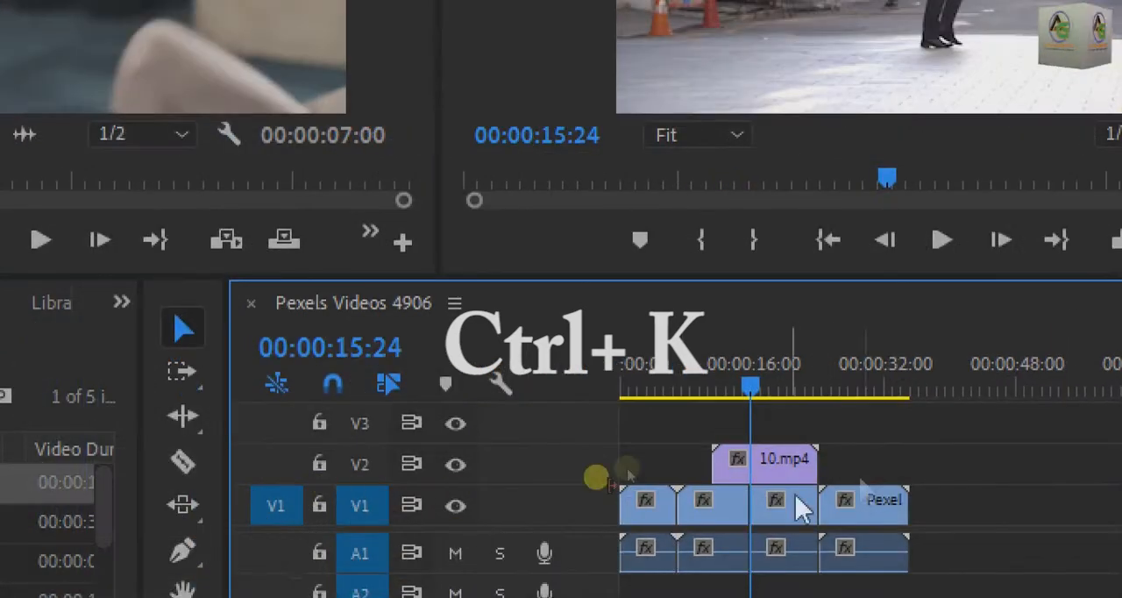
Remove the split at 00:00:15:24 by applying Join Through Edits to its video and audio edit point.
drag(732, 372, 746, 371)
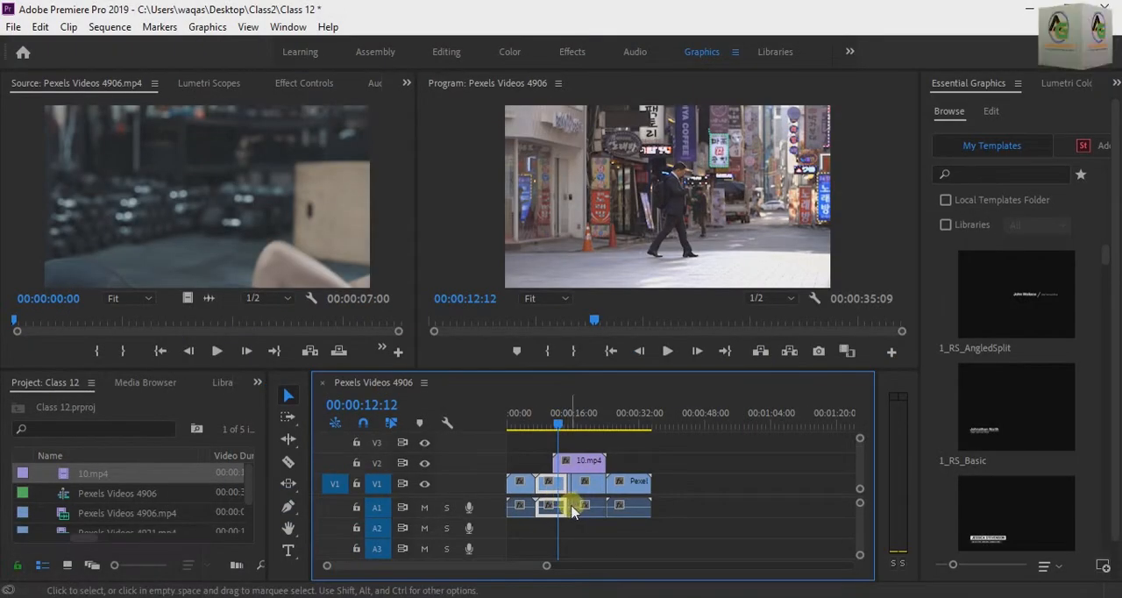
right_click(572, 511)
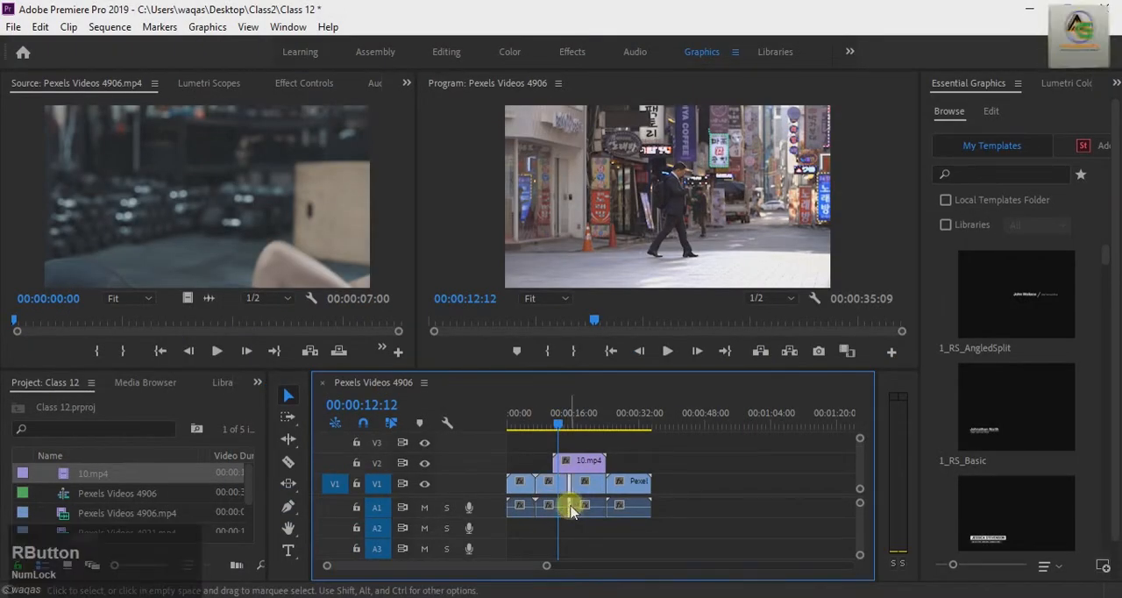
scroll(568, 522, down, 1)
click(561, 497)
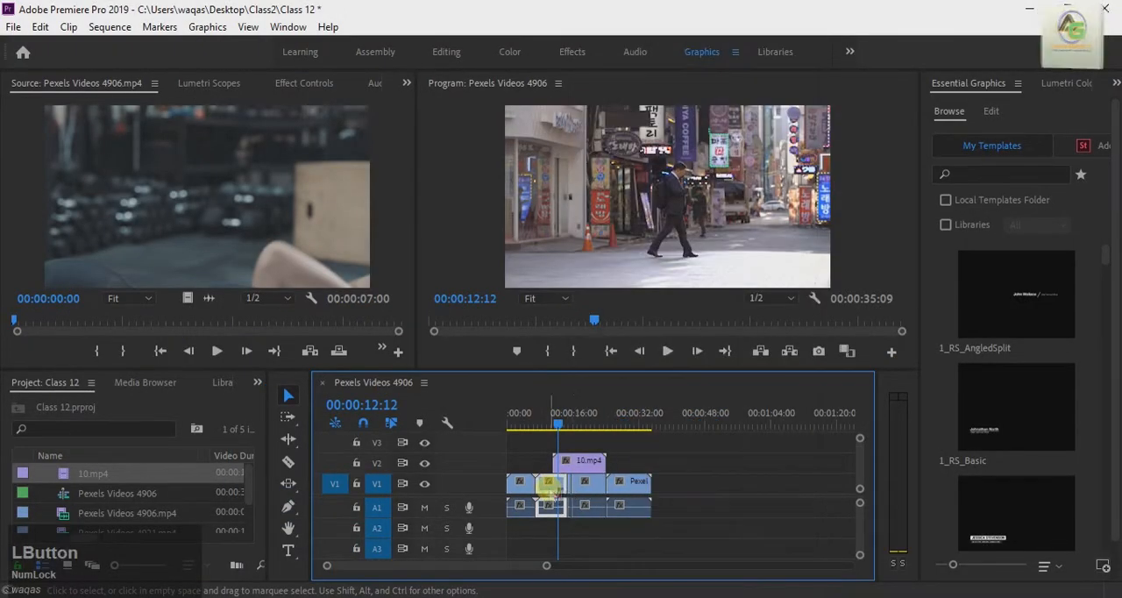
right_click(568, 486)
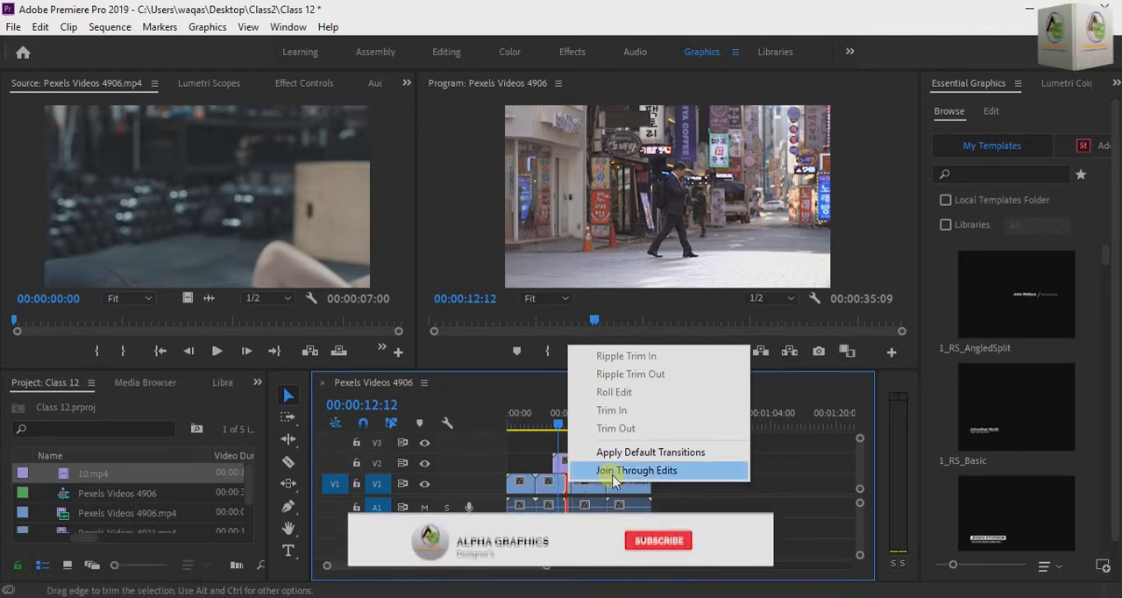
key(ctrl)
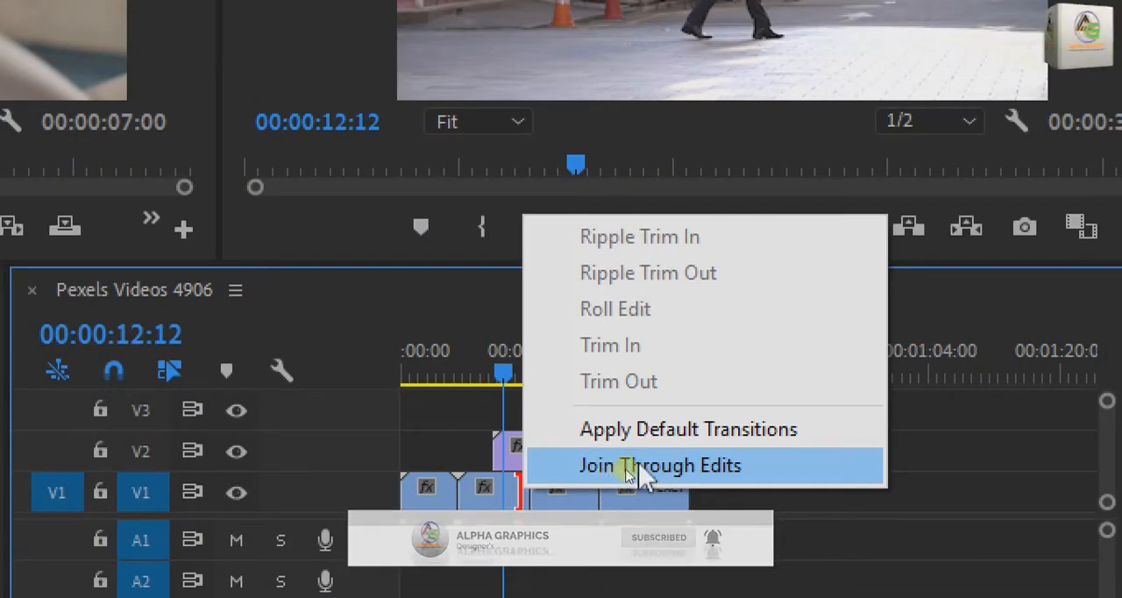
click(622, 470)
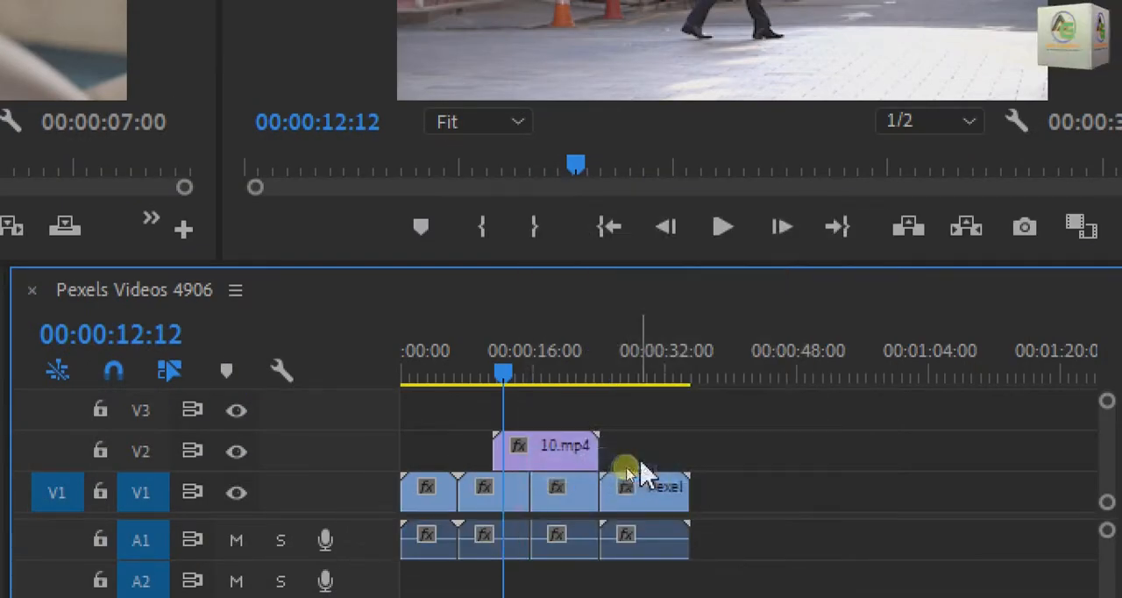
right_click(531, 495)
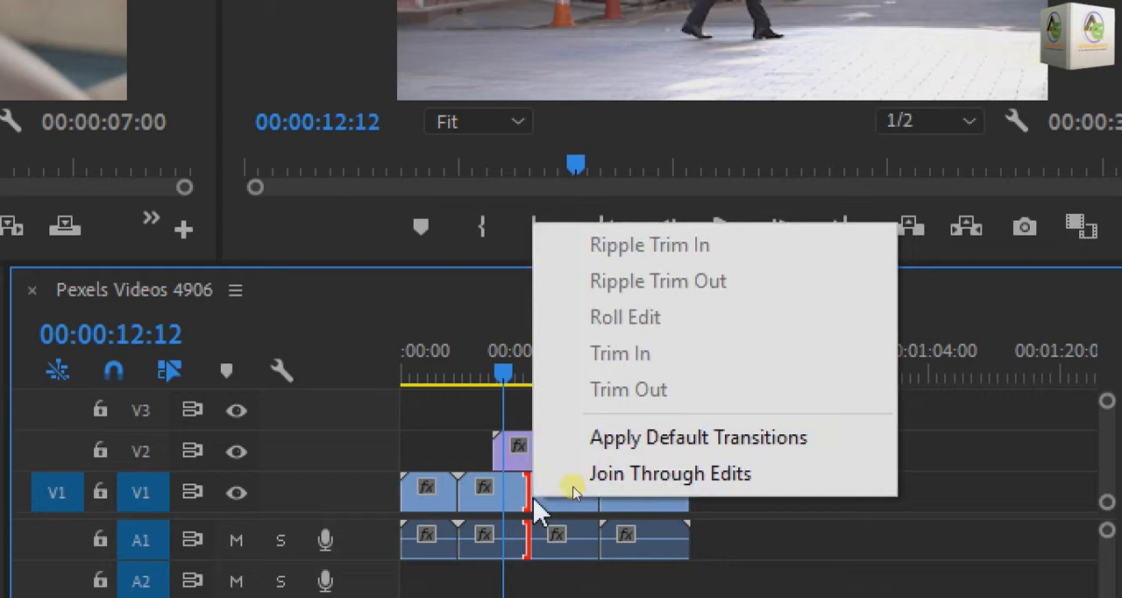
click(618, 478)
Razor the Pexels Videos 4921.mp4 clip on V1 and its audio at the playhead at 00:00:08:18.
drag(464, 378, 478, 386)
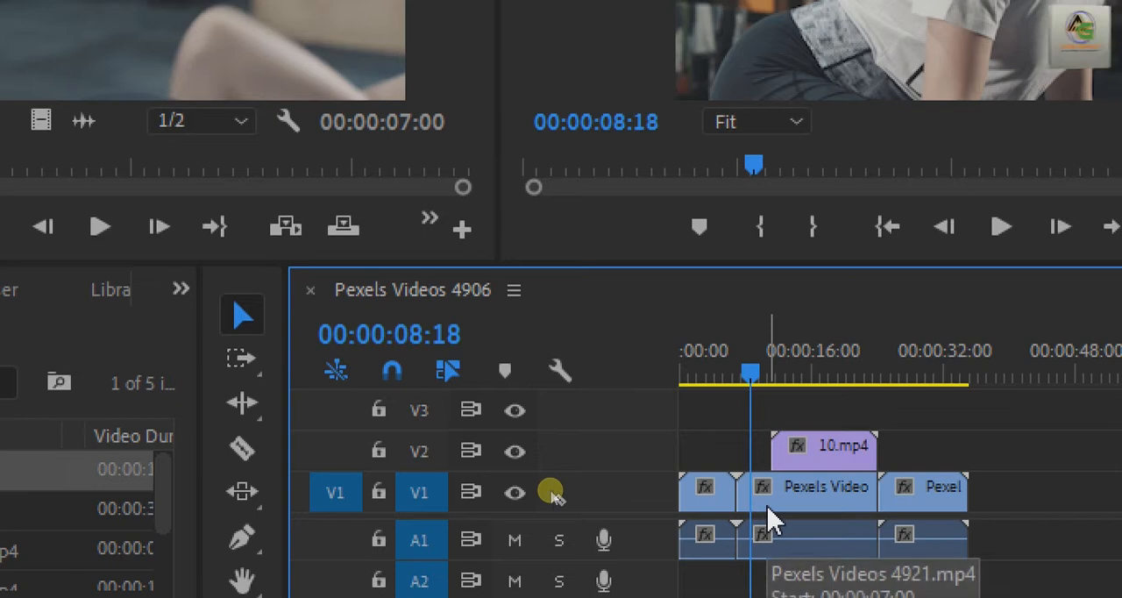
key(c)
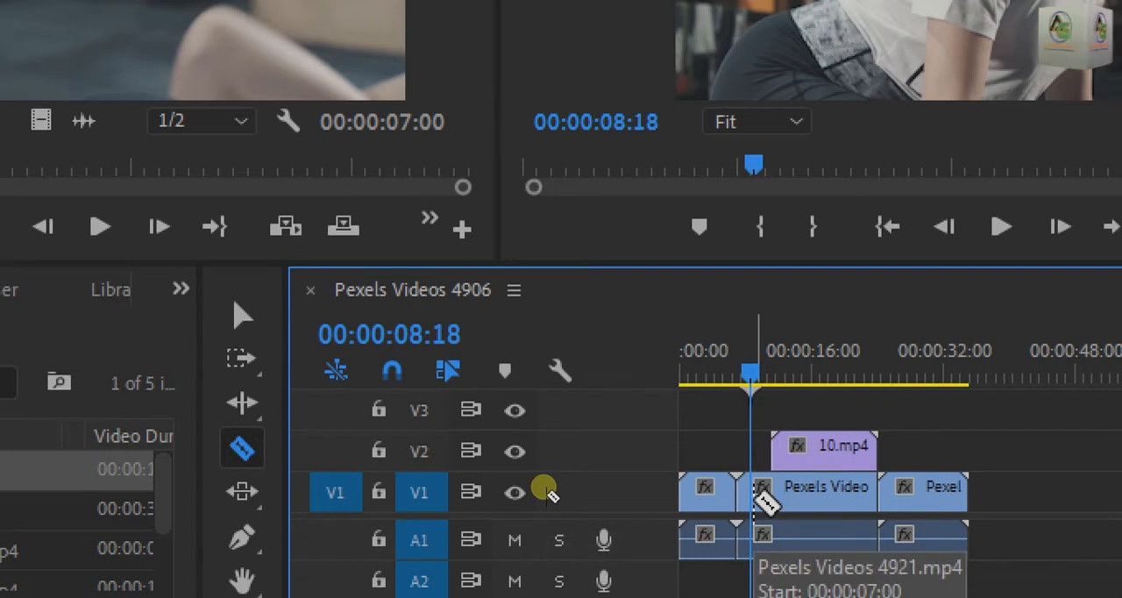
click(759, 498)
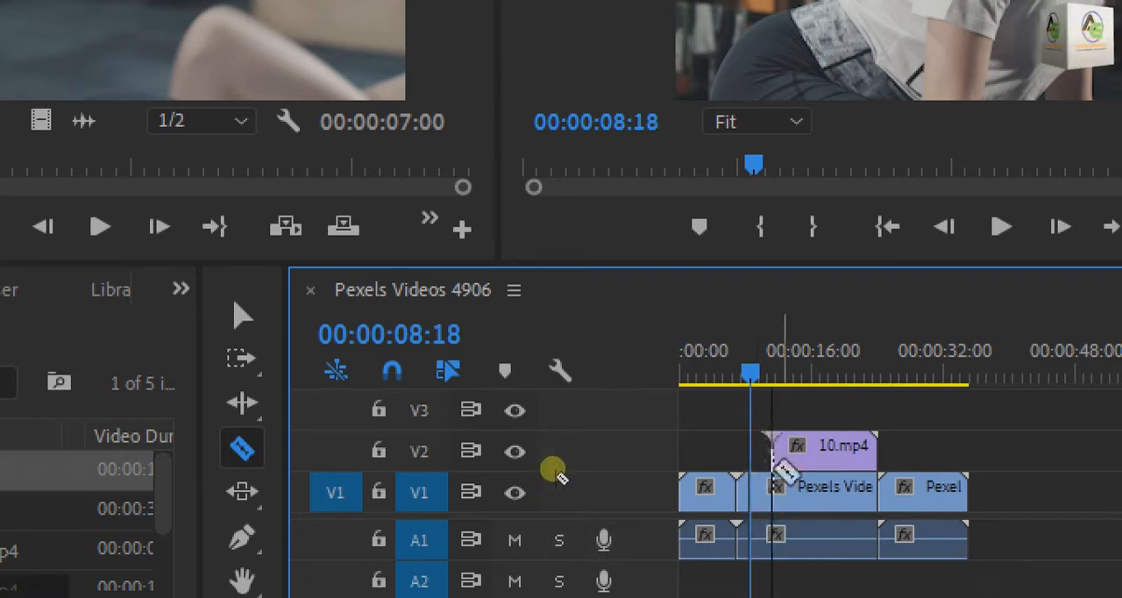
Move the playhead to 00:00:08:06 and apply the default transitions to the cut in the Pexels Videos 4921.mp4 clip.
drag(764, 375, 758, 380)
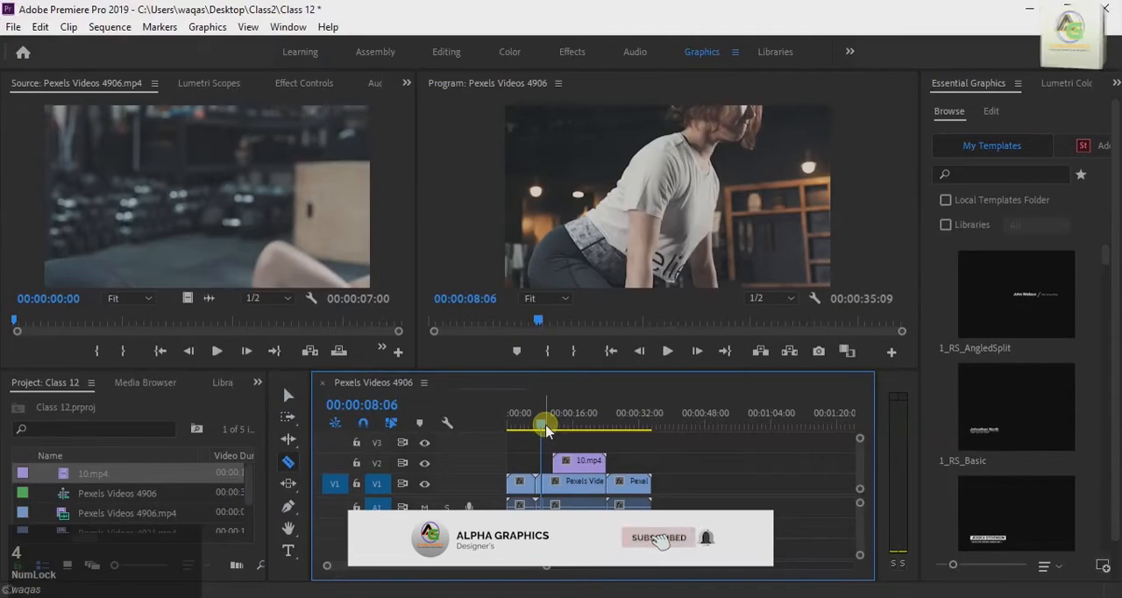
click(254, 381)
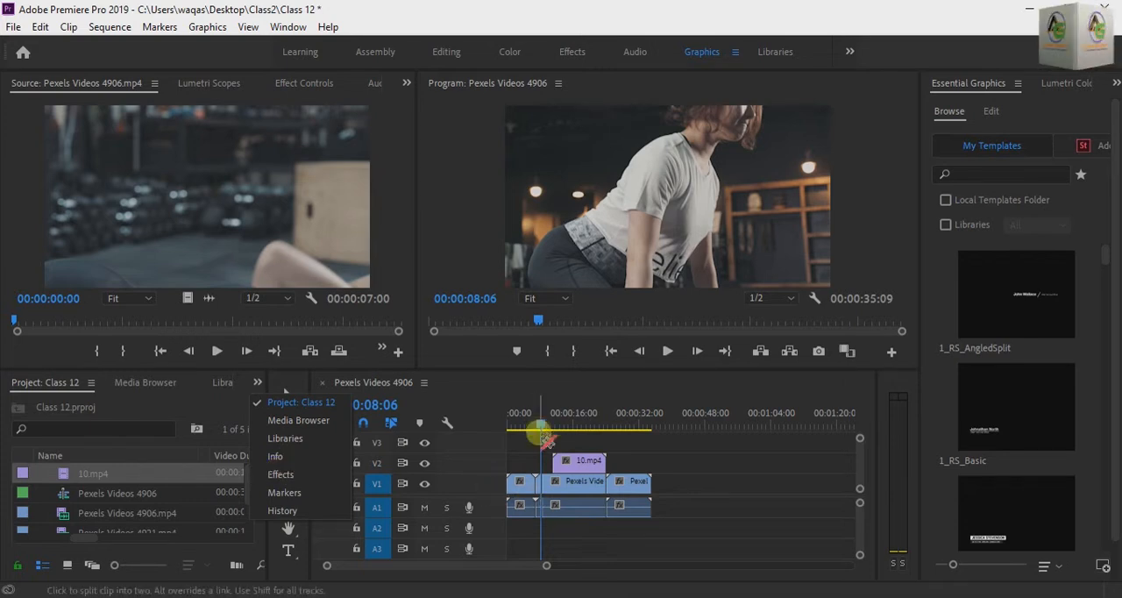
key(ctrl)
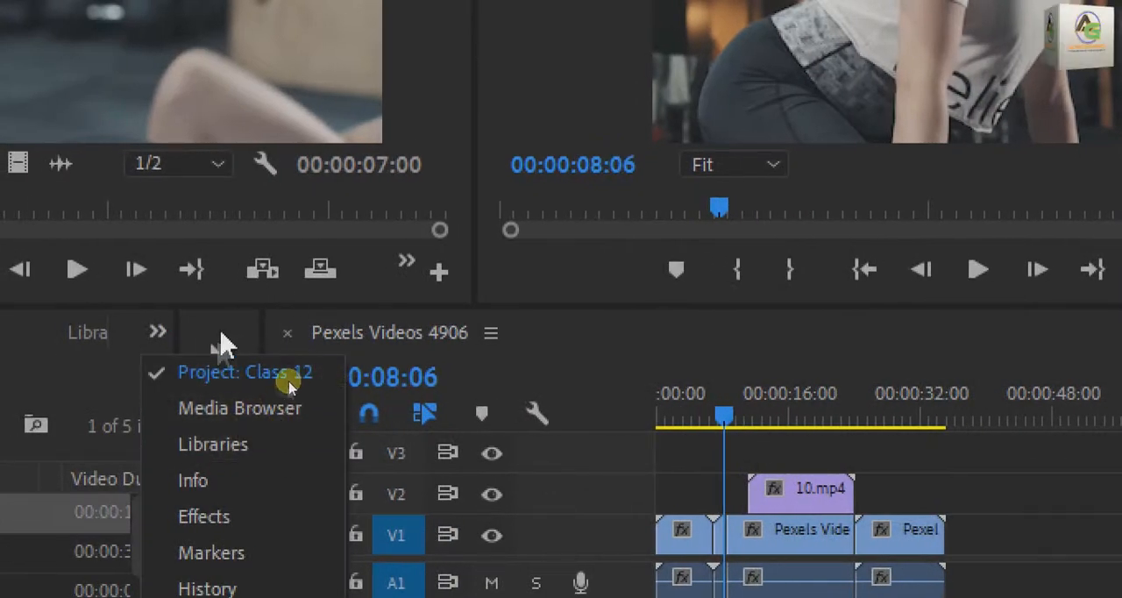
click(189, 381)
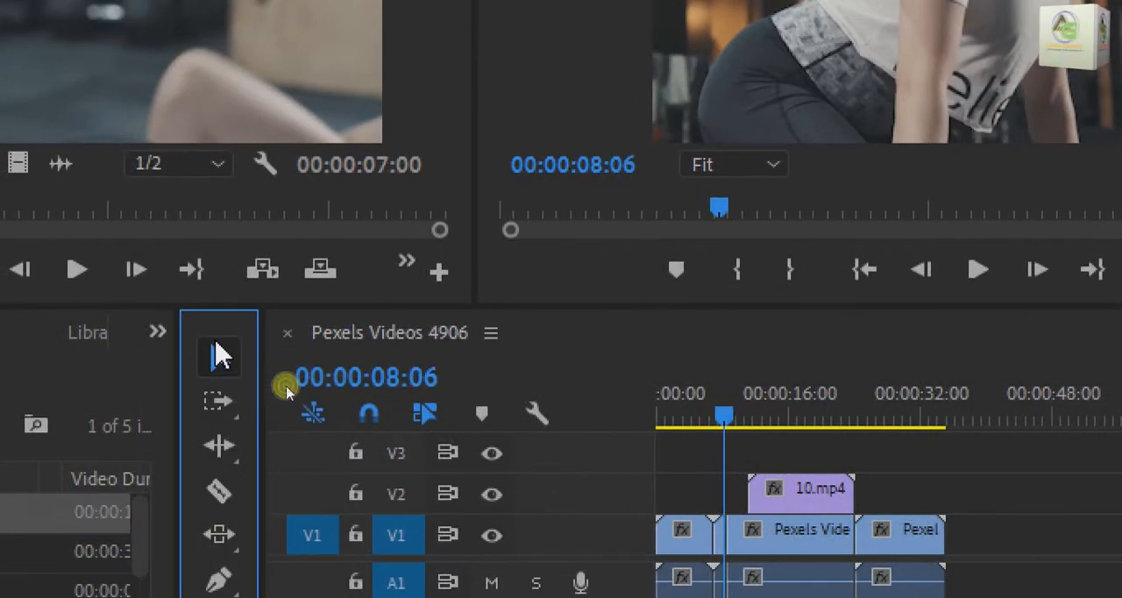
right_click(731, 531)
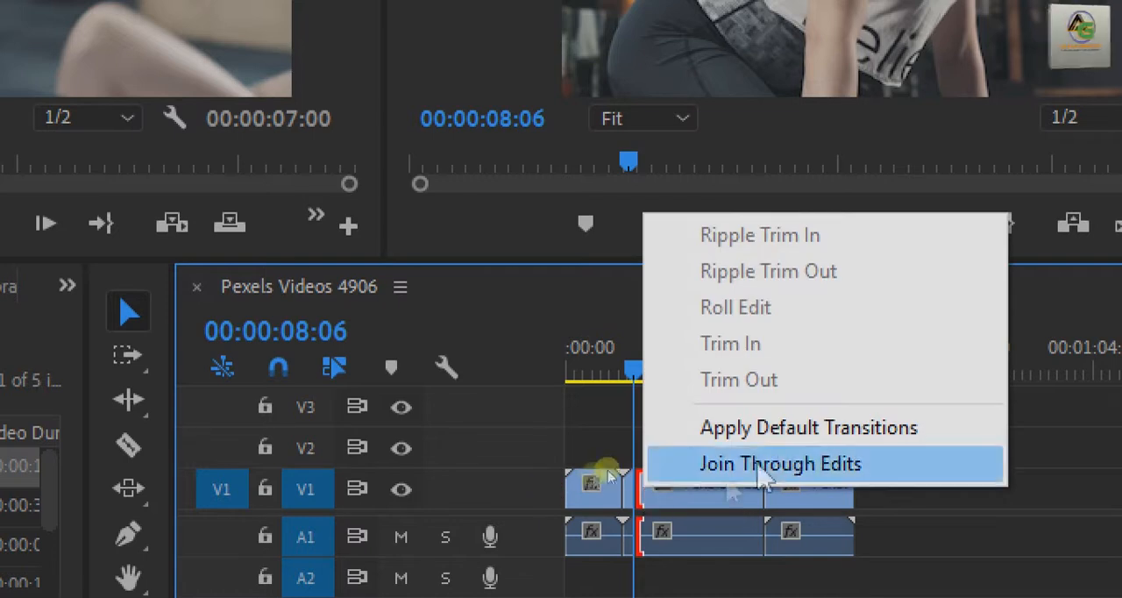
click(804, 430)
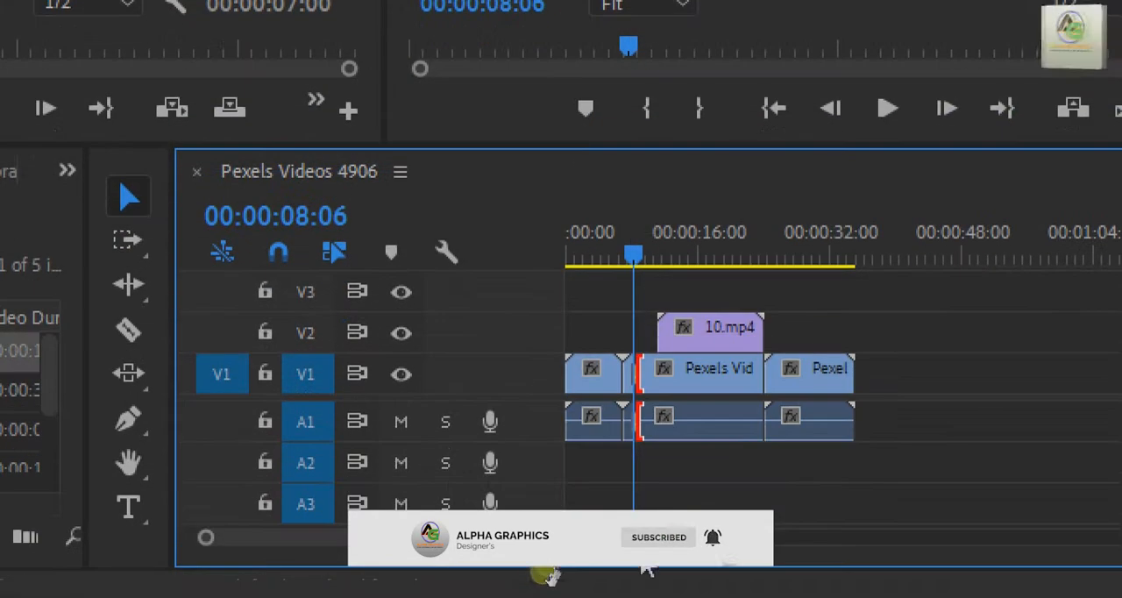
Play the sequence from before the cut in Pexels Videos 4921.mp4 to review the applied transition.
drag(638, 539, 557, 564)
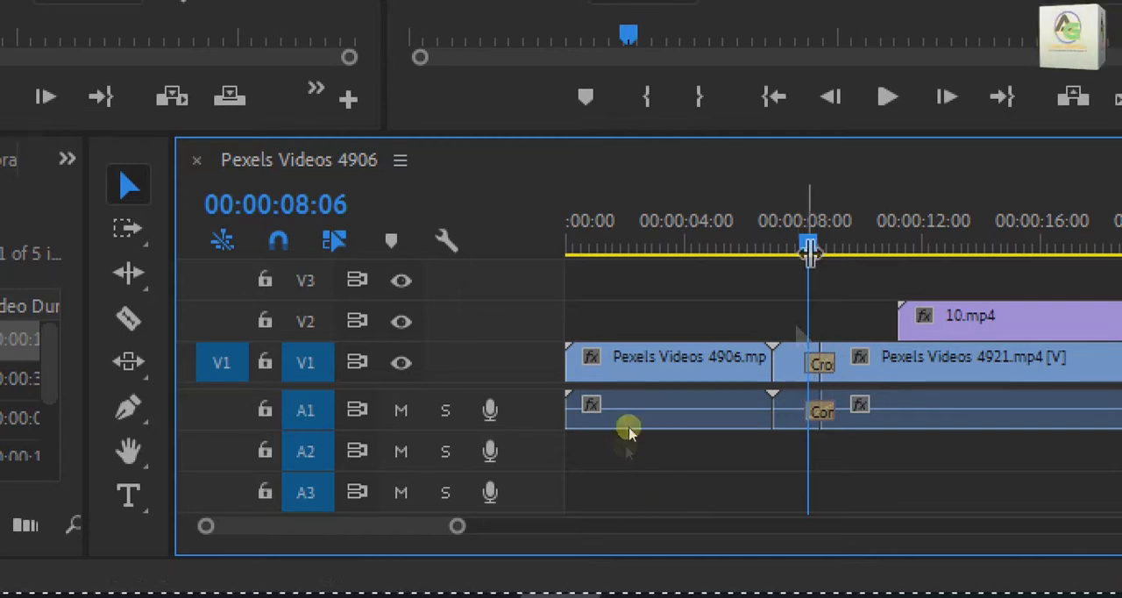
drag(807, 239, 757, 247)
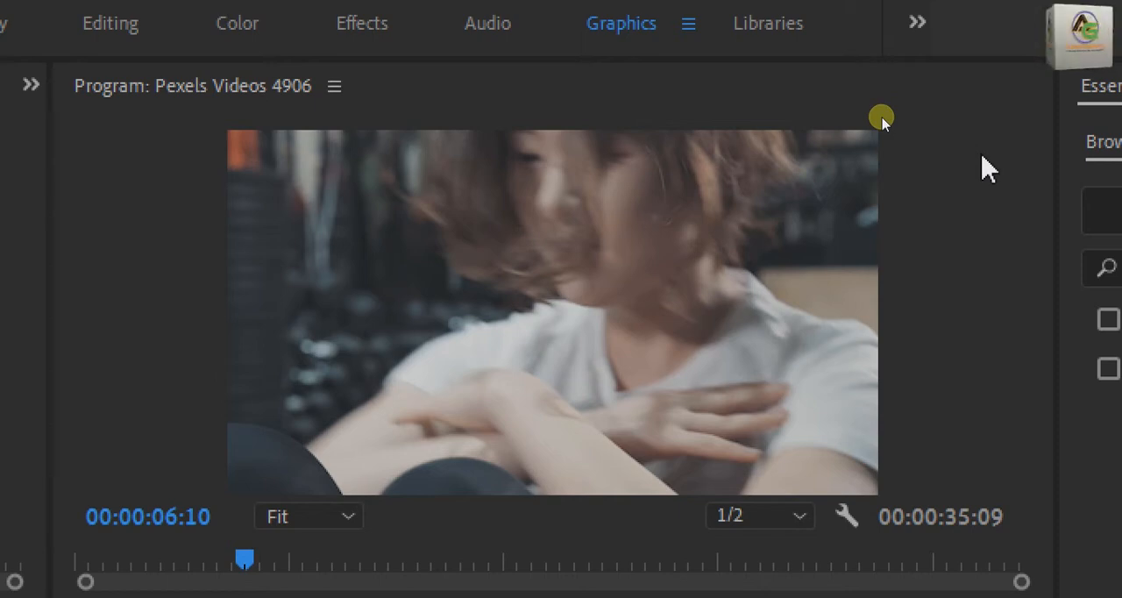
key(space)
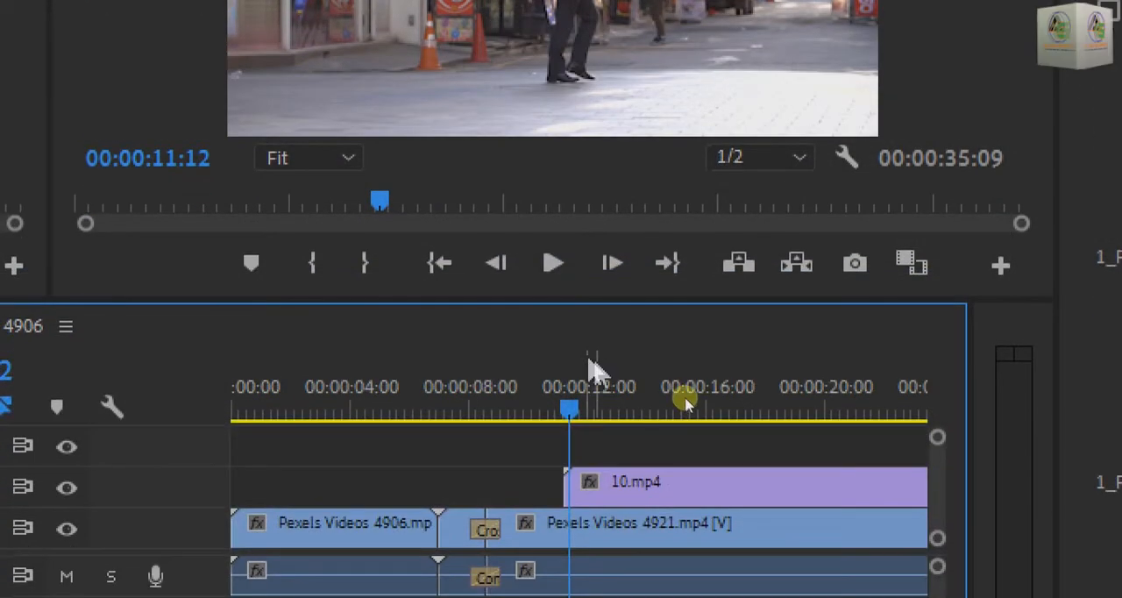
drag(571, 412, 436, 454)
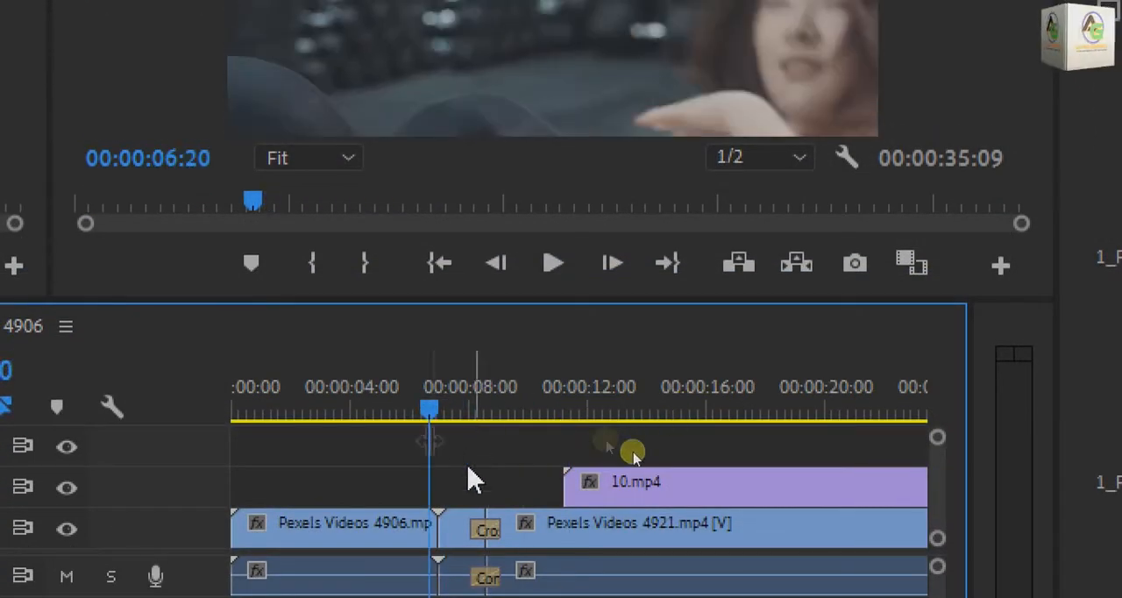
key(space)
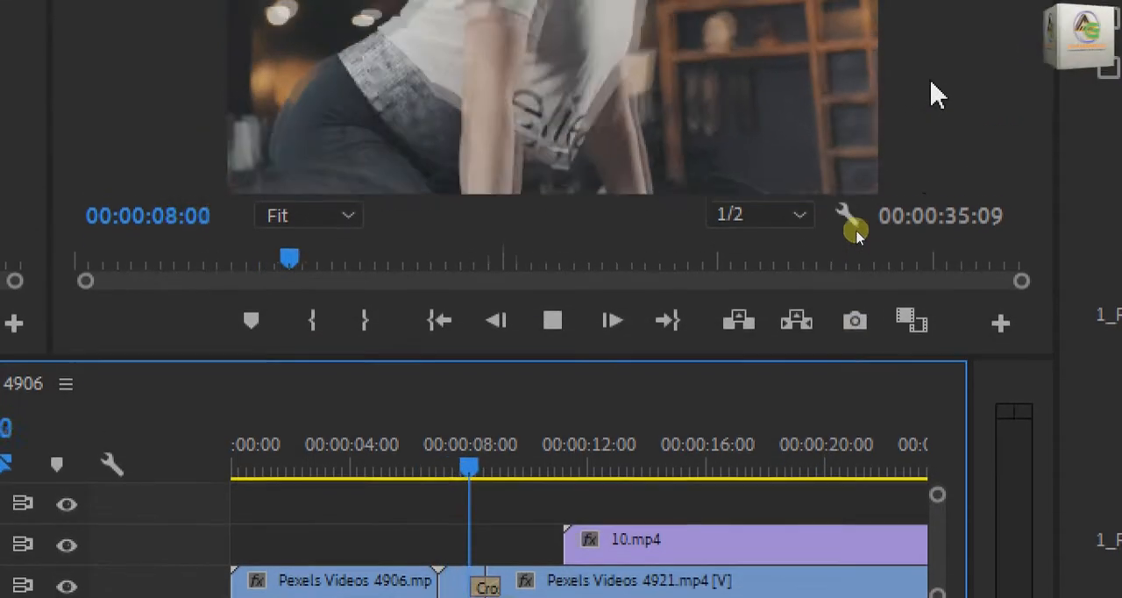
key(space)
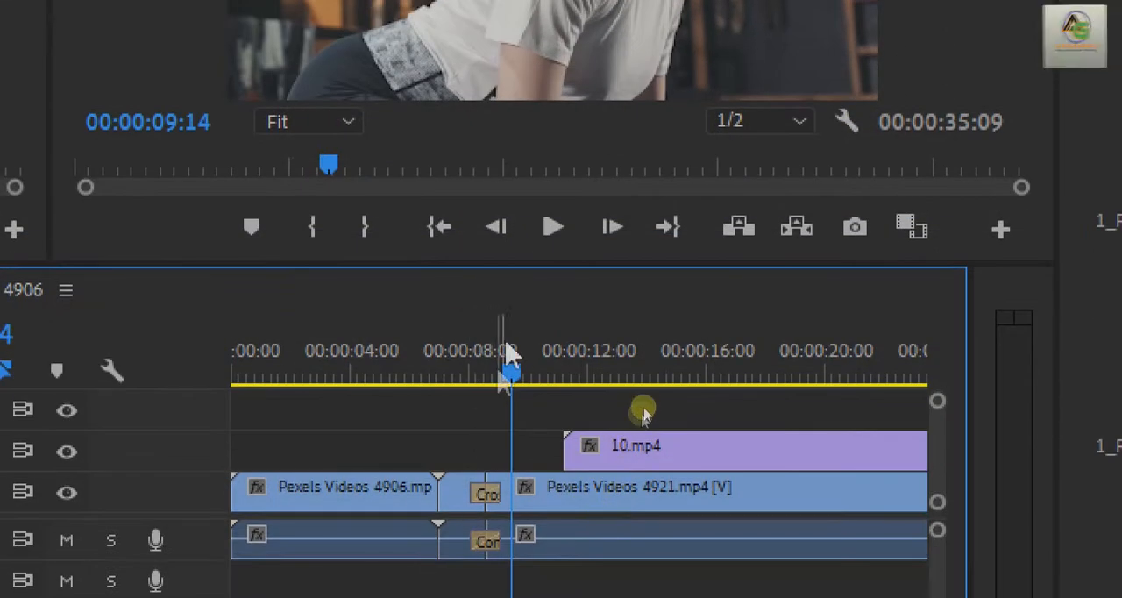
Clear the video and audio transitions from the cut in the Pexels Videos 4921.mp4 clip, and move the playhead to 00:00:08:20.
drag(511, 379, 476, 379)
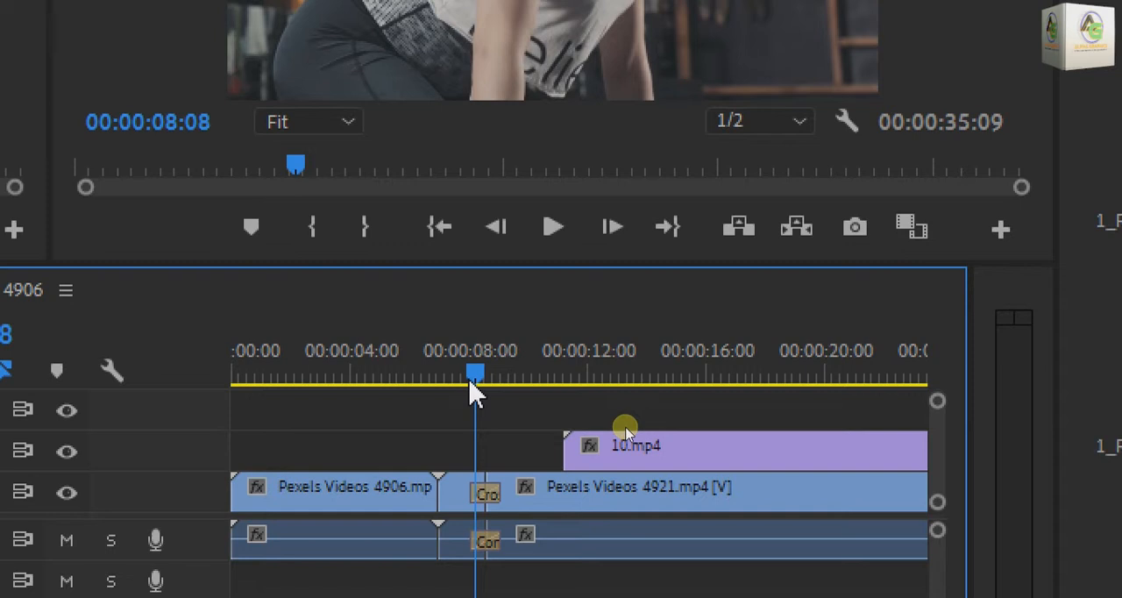
right_click(491, 504)
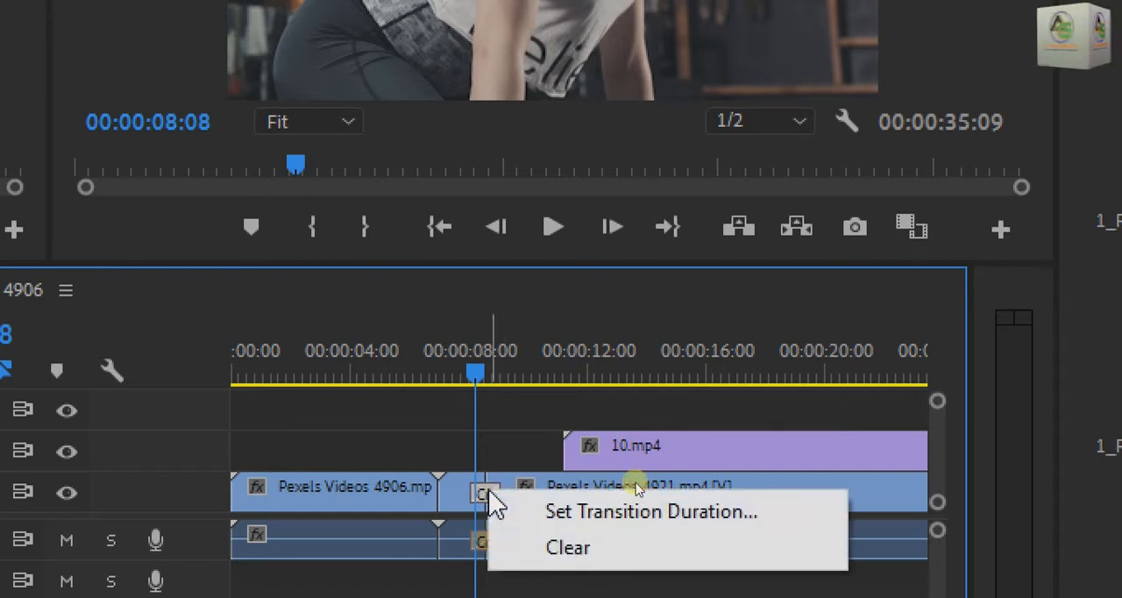
click(586, 552)
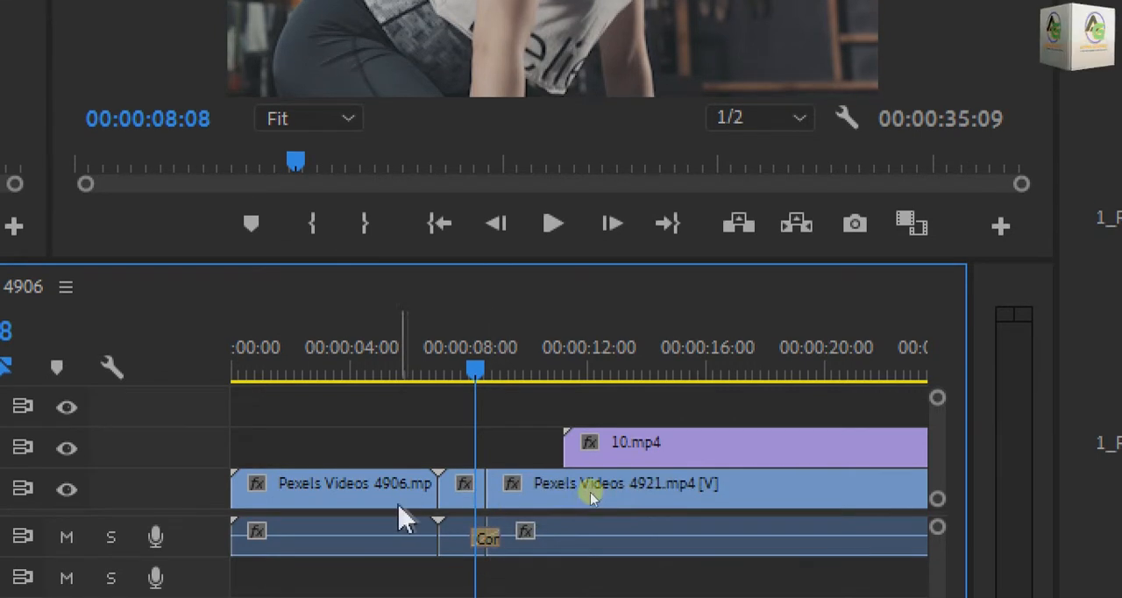
right_click(498, 541)
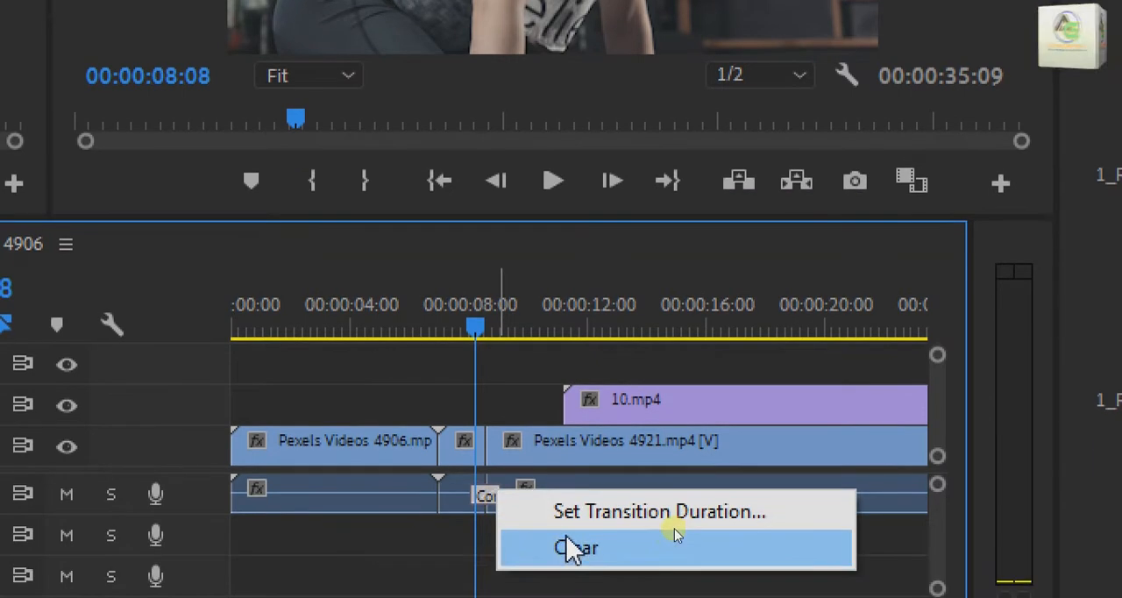
click(672, 579)
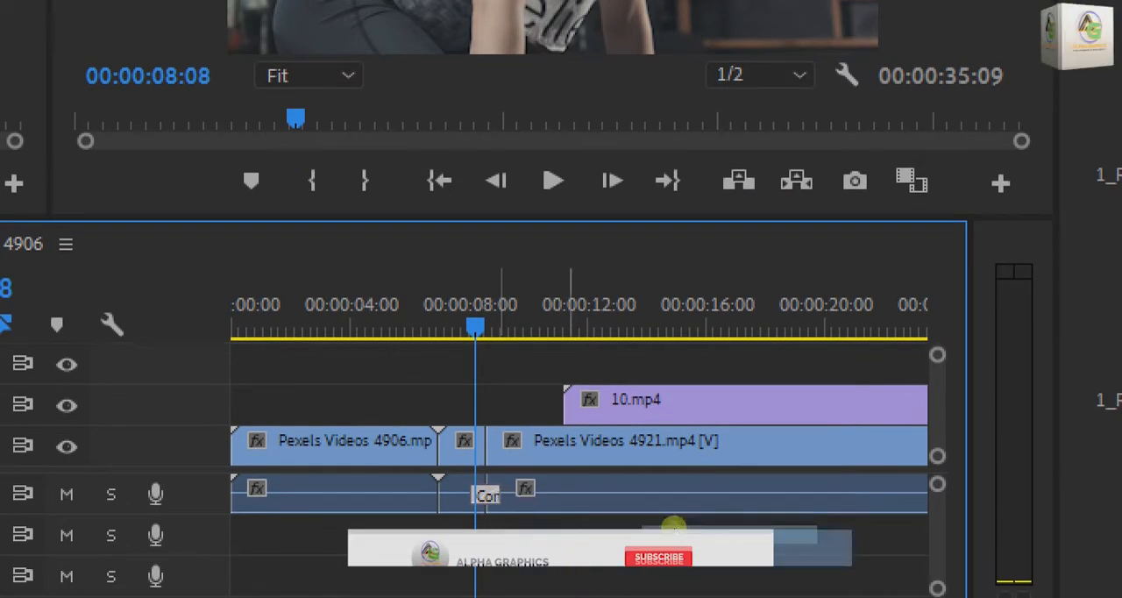
drag(484, 329, 496, 330)
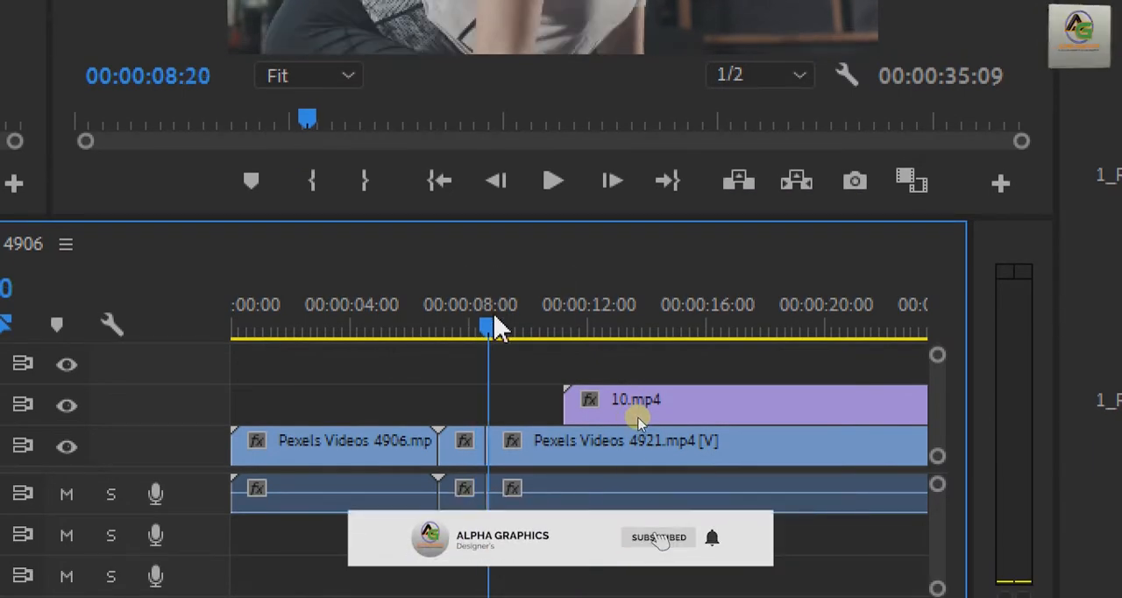
Apply the Film Dissolve transition from the Dissolve group of Video Transitions to the V1 cut in Pexels Videos 4921.mp4.
click(510, 243)
click(537, 429)
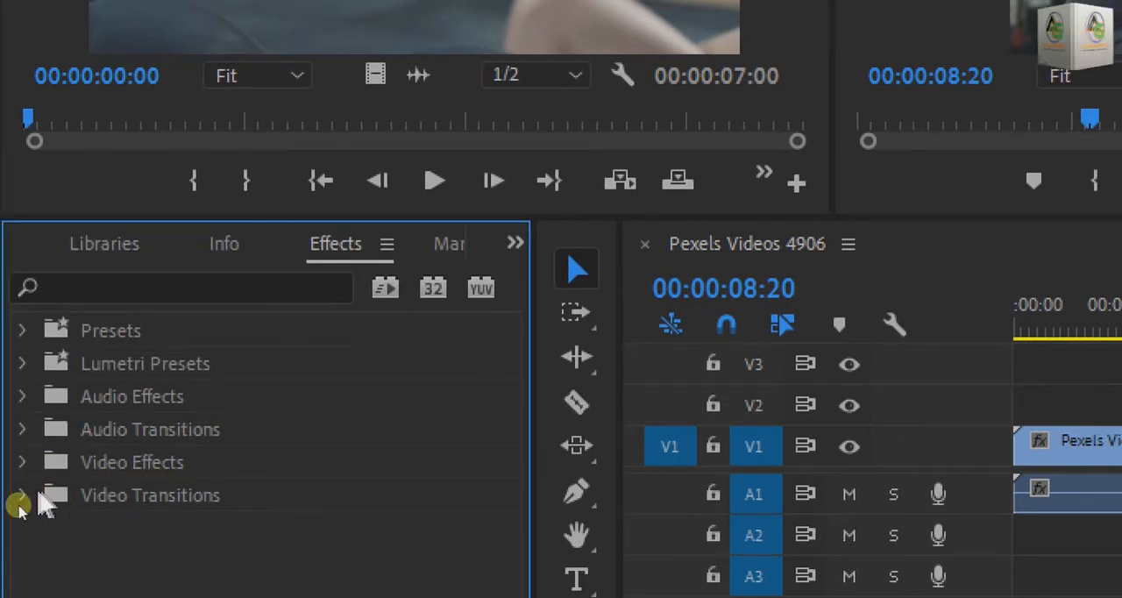
click(25, 496)
scroll(87, 526, down, 1)
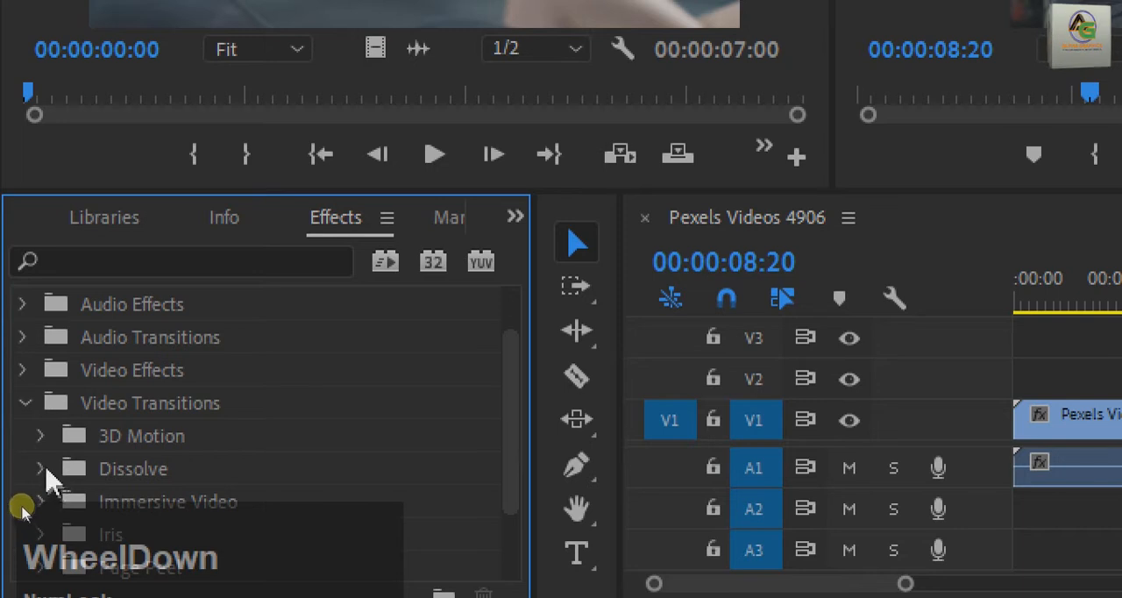
click(41, 470)
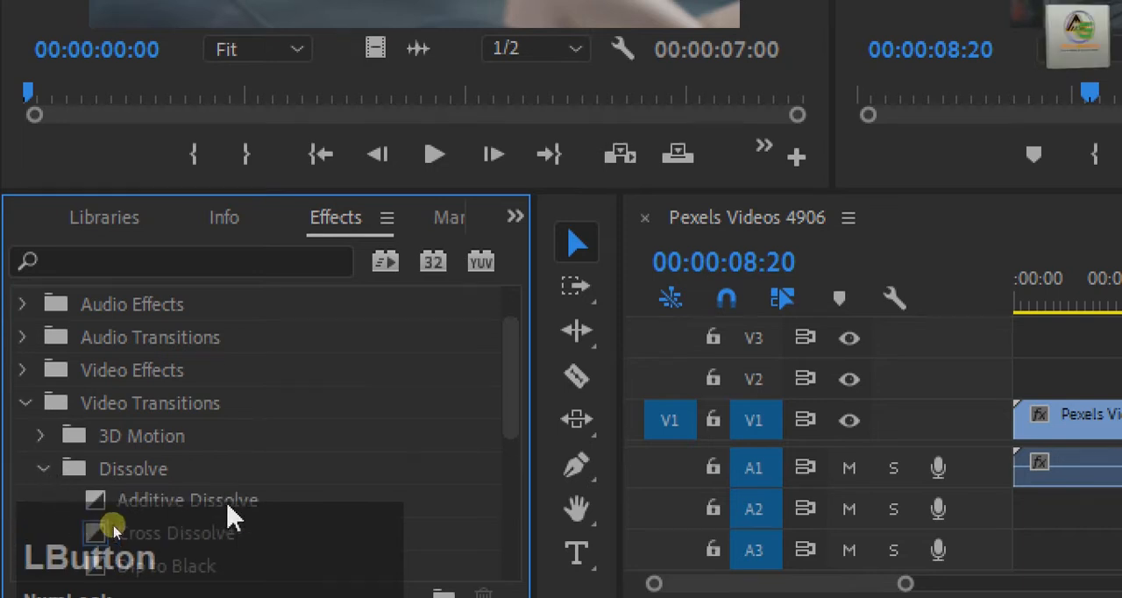
scroll(220, 526, down, 1)
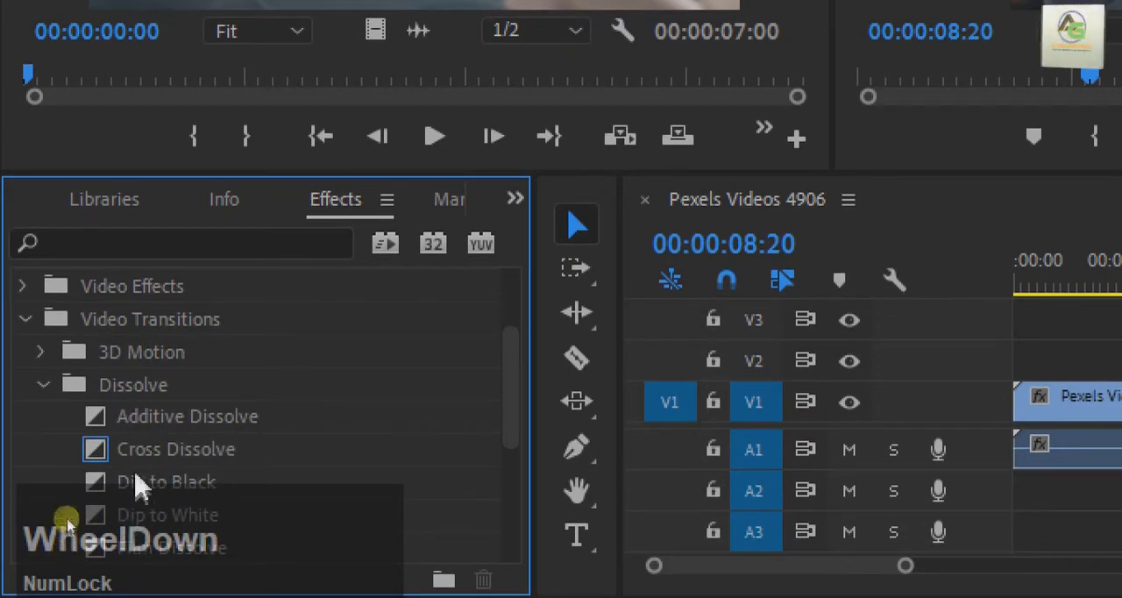
scroll(203, 501, down, 1)
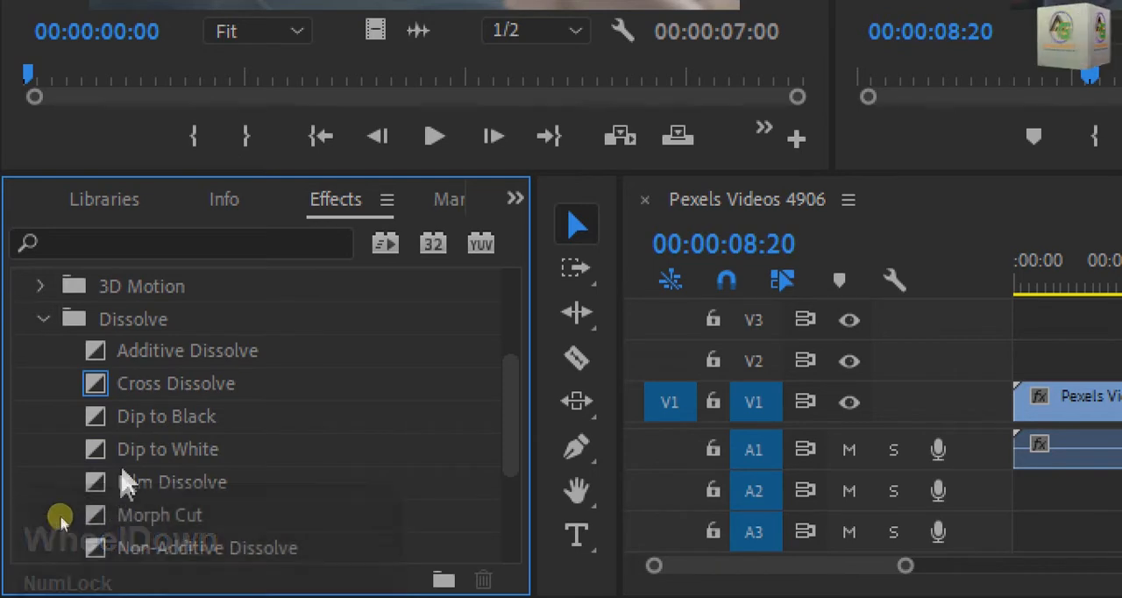
scroll(188, 463, down, 1)
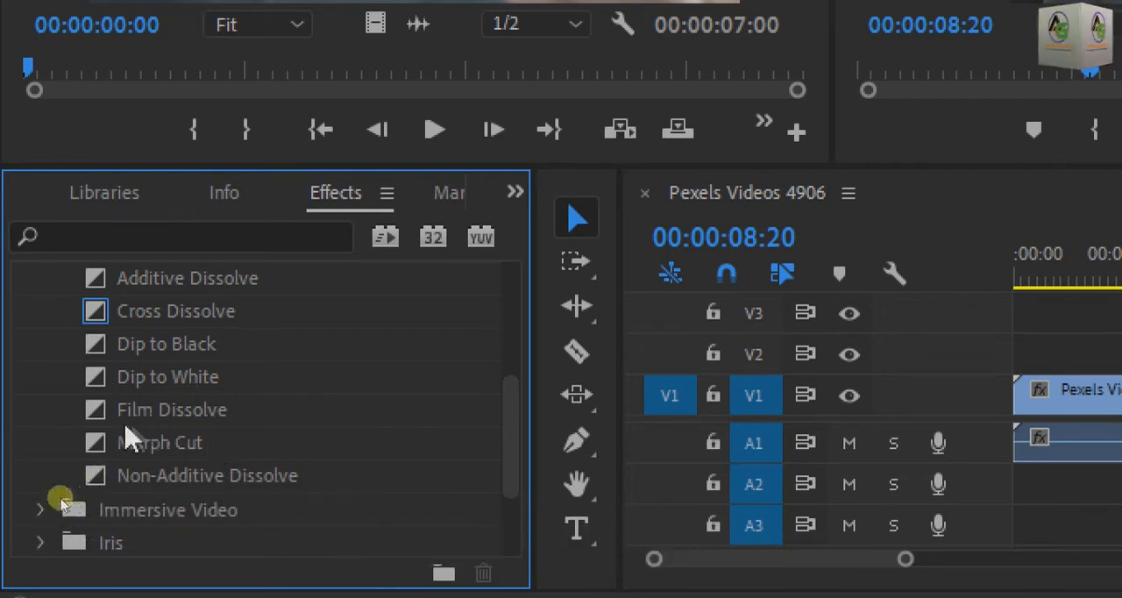
click(100, 413)
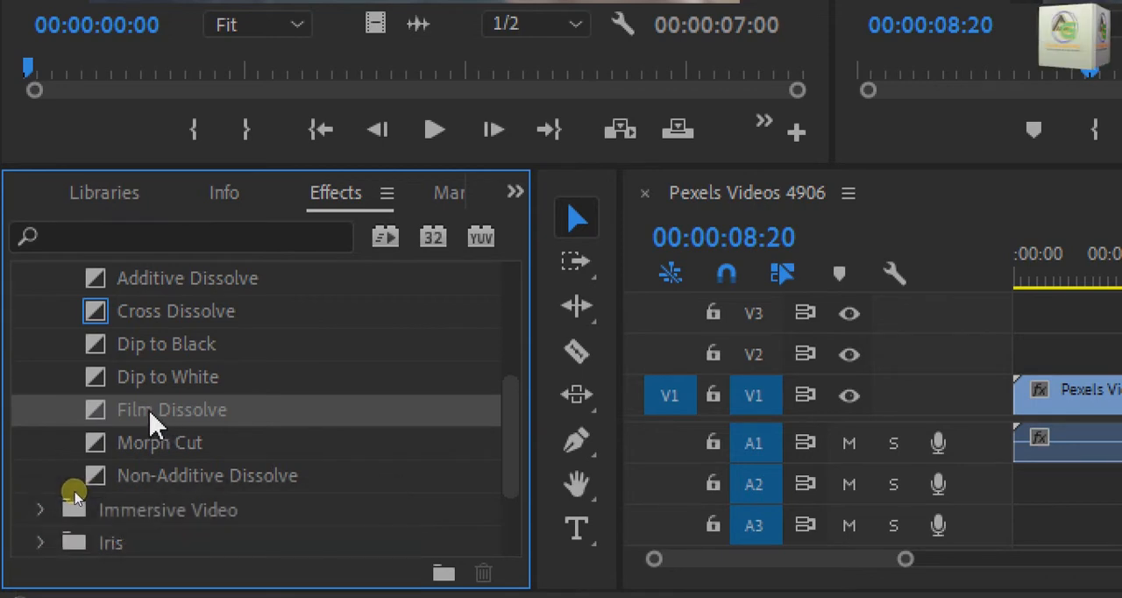
drag(150, 410, 735, 384)
Play the sequence from 00:00:06:15 through the cut in Pexels Videos 4921.mp4 to review the Film Dissolve.
click(751, 271)
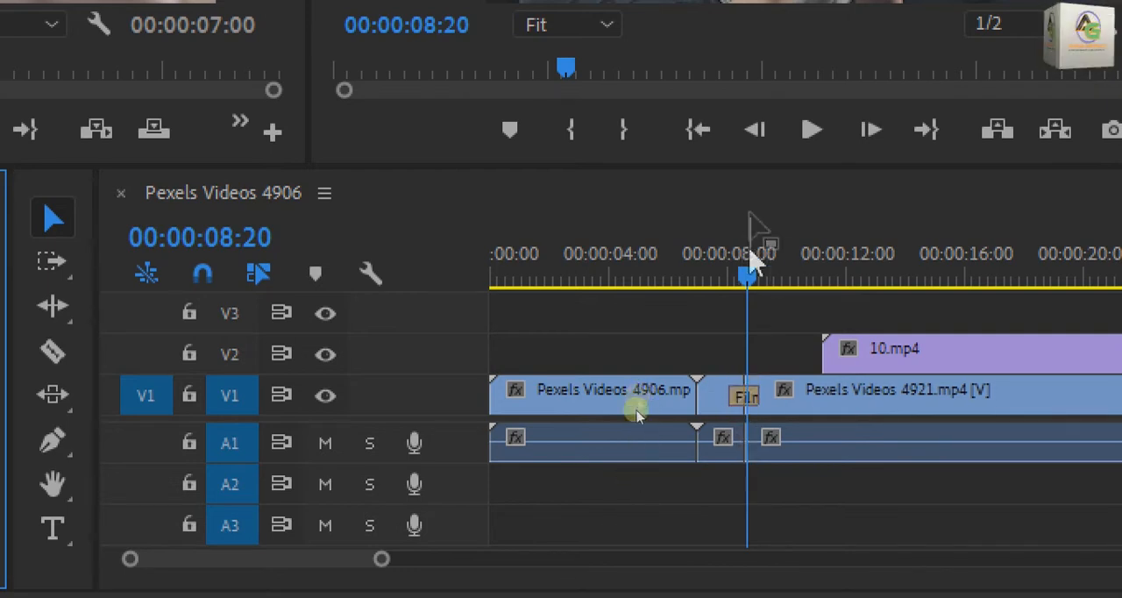
drag(752, 272, 724, 286)
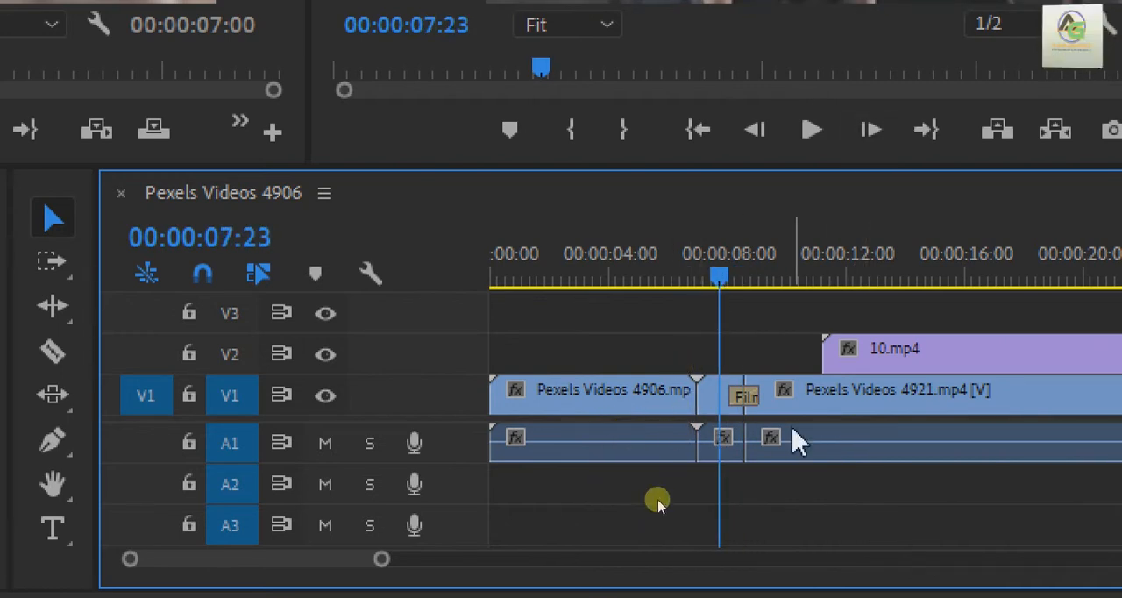
drag(731, 268, 689, 281)
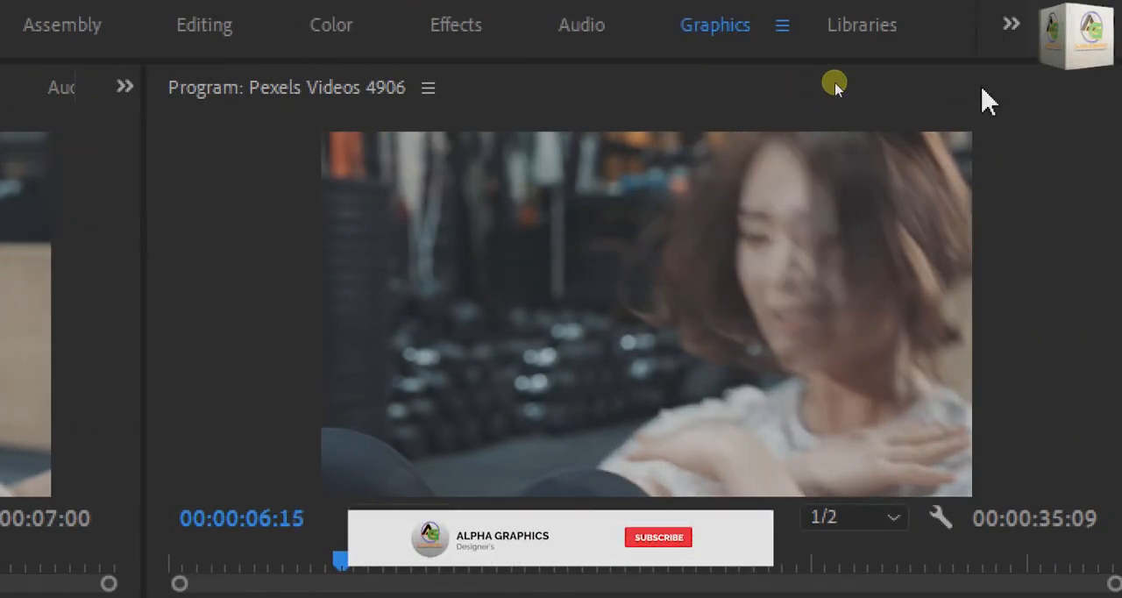
key(space)
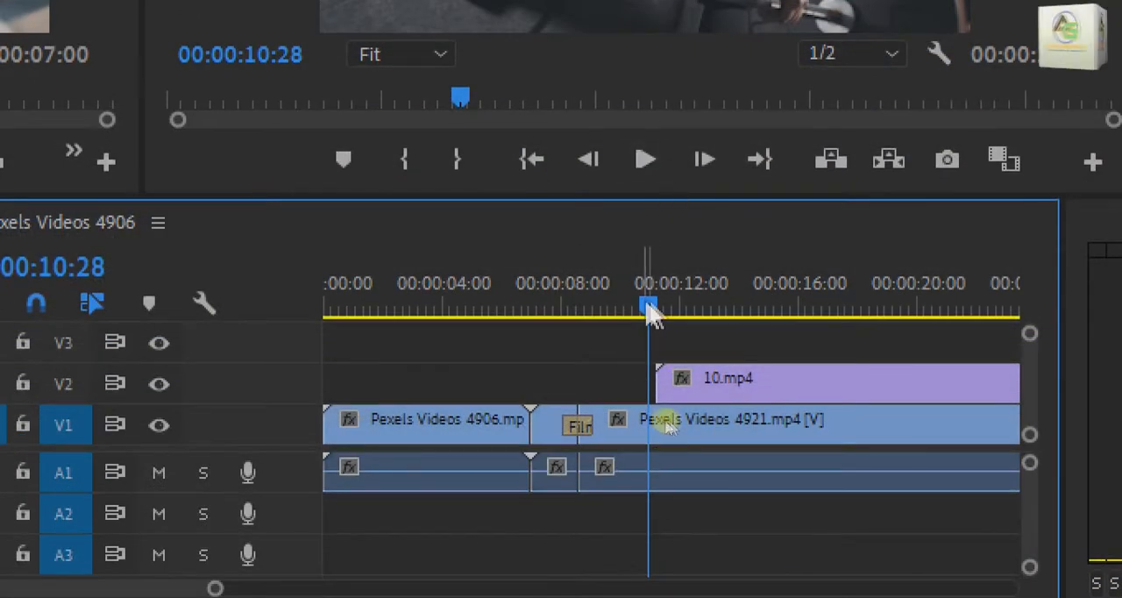
Move the playhead to 00:00:07:11 and lengthen the Film Dissolve across both sides of the V1 cut so it starts near the playhead.
drag(653, 314, 541, 299)
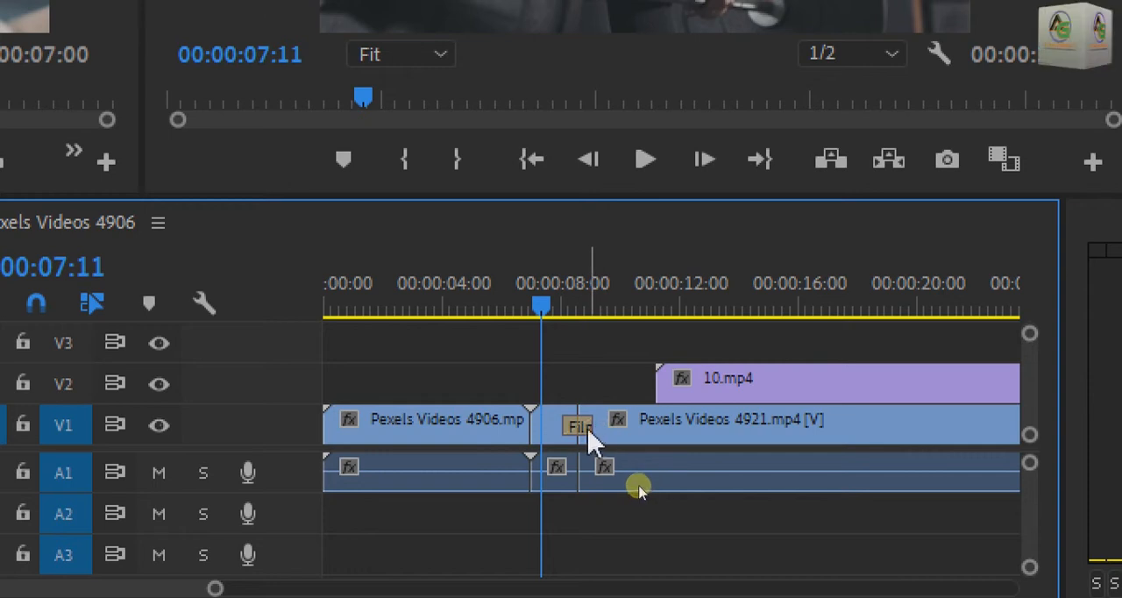
drag(596, 439, 594, 430)
click(573, 429)
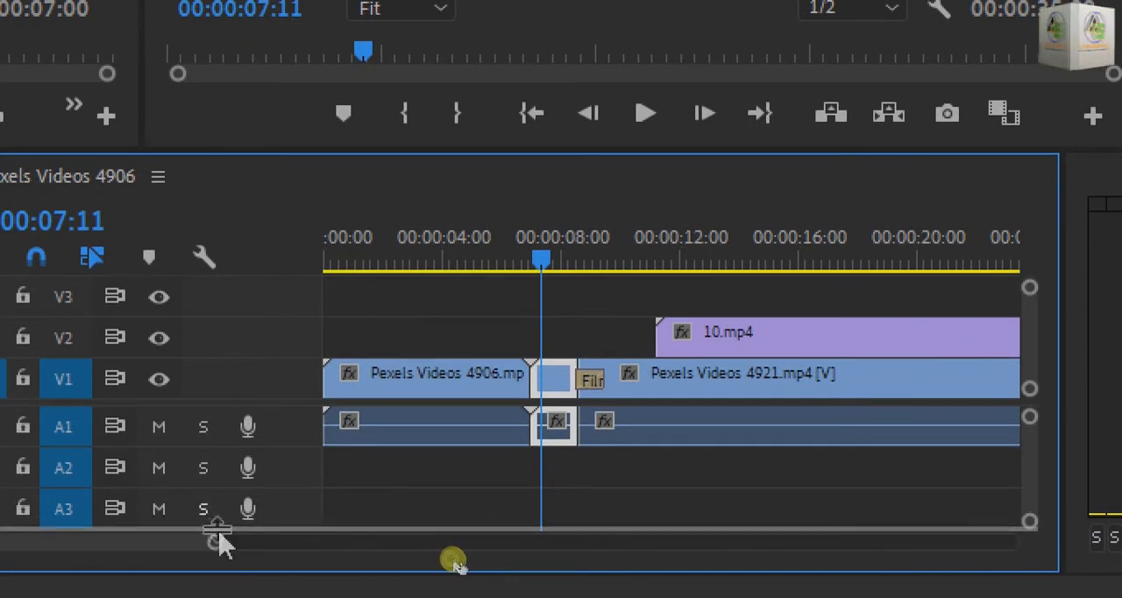
mouse_move(216, 544)
mouse_down()
mouse_move(234, 547)
mouse_move(207, 549)
mouse_up()
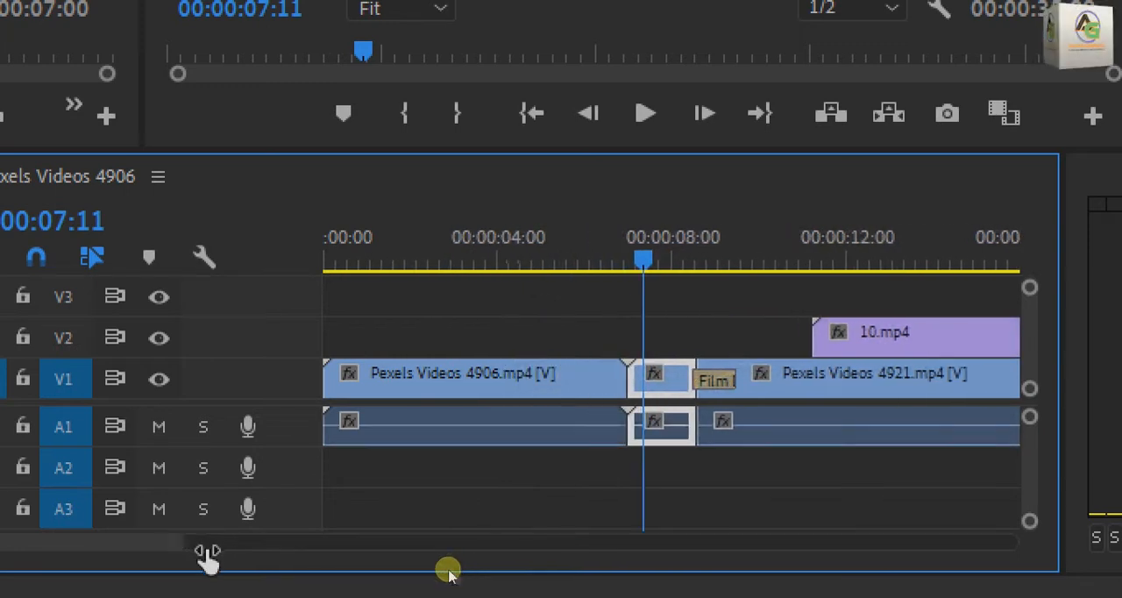
click(715, 386)
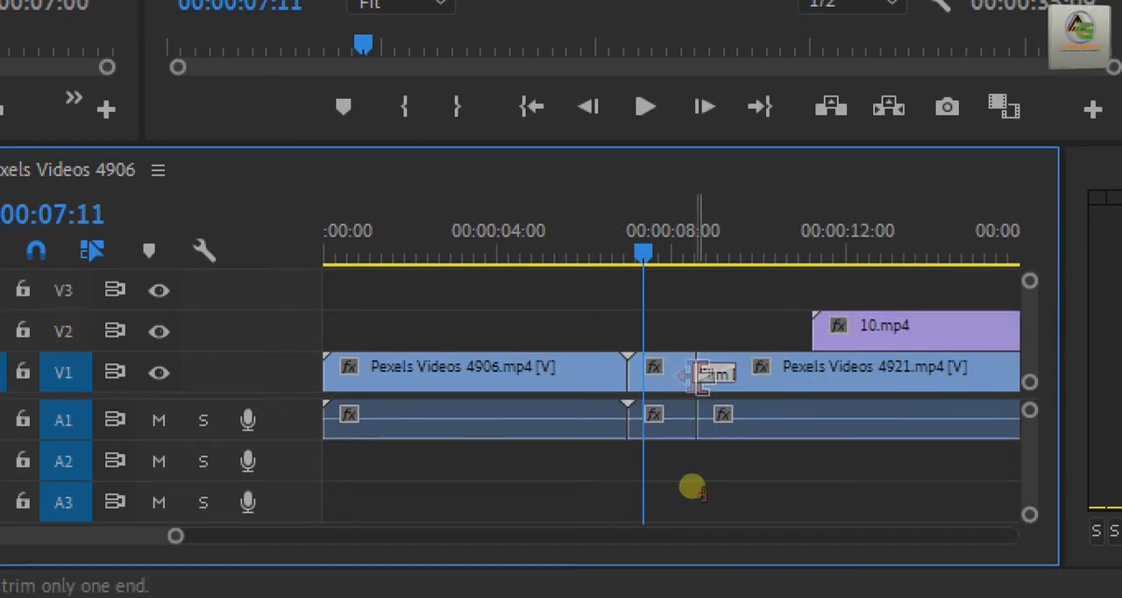
drag(697, 489, 666, 491)
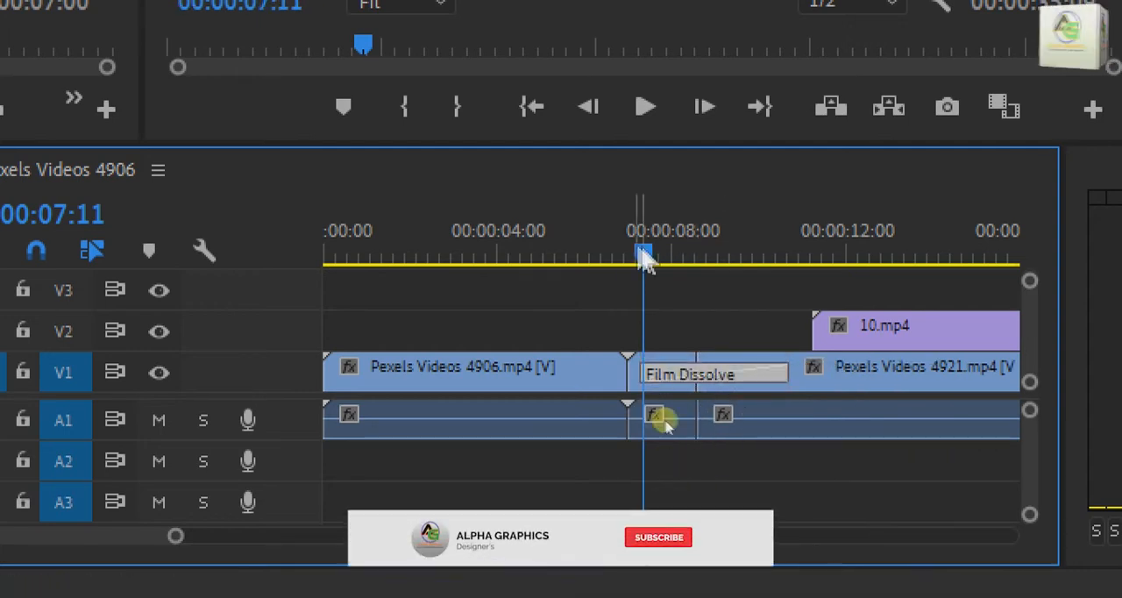
Play the sequence from 00:00:06:17 past the cut to review the lengthened Film Dissolve.
drag(644, 259, 606, 261)
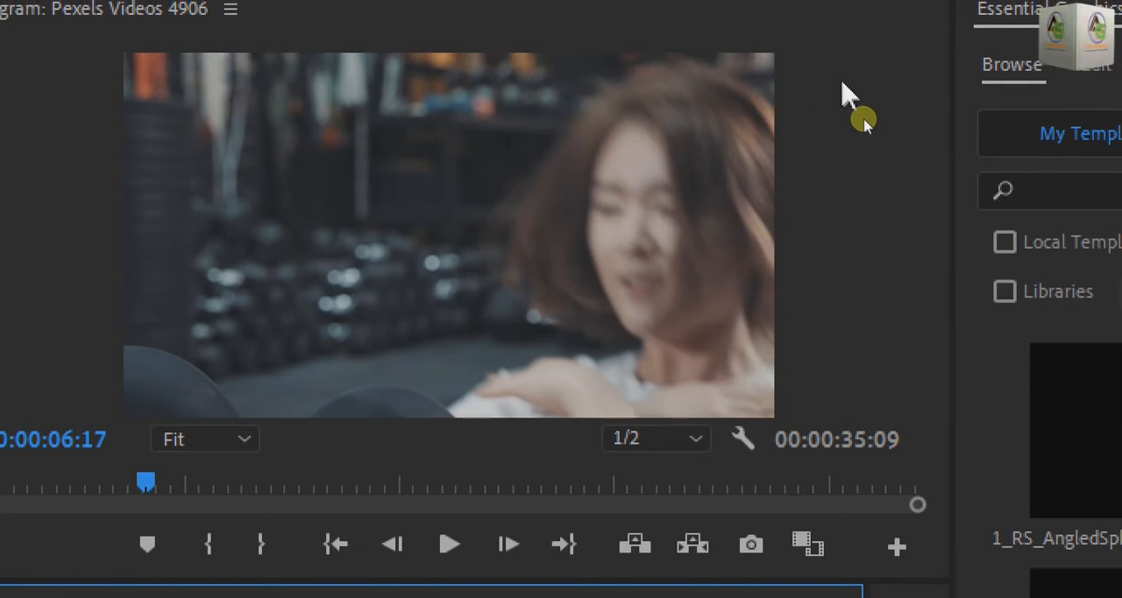
key(space)
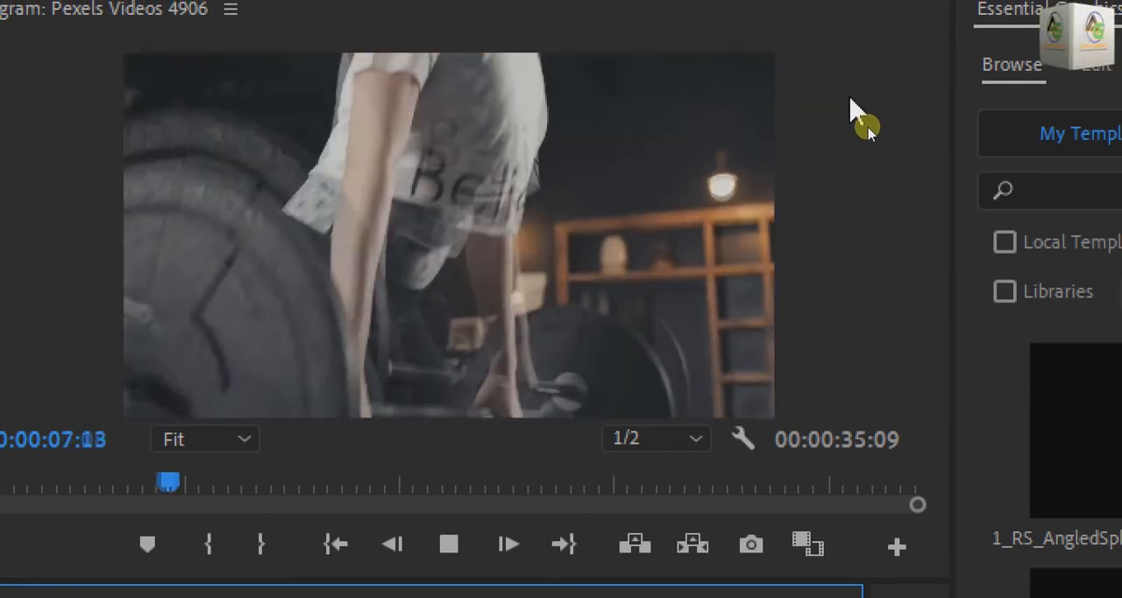
key(space)
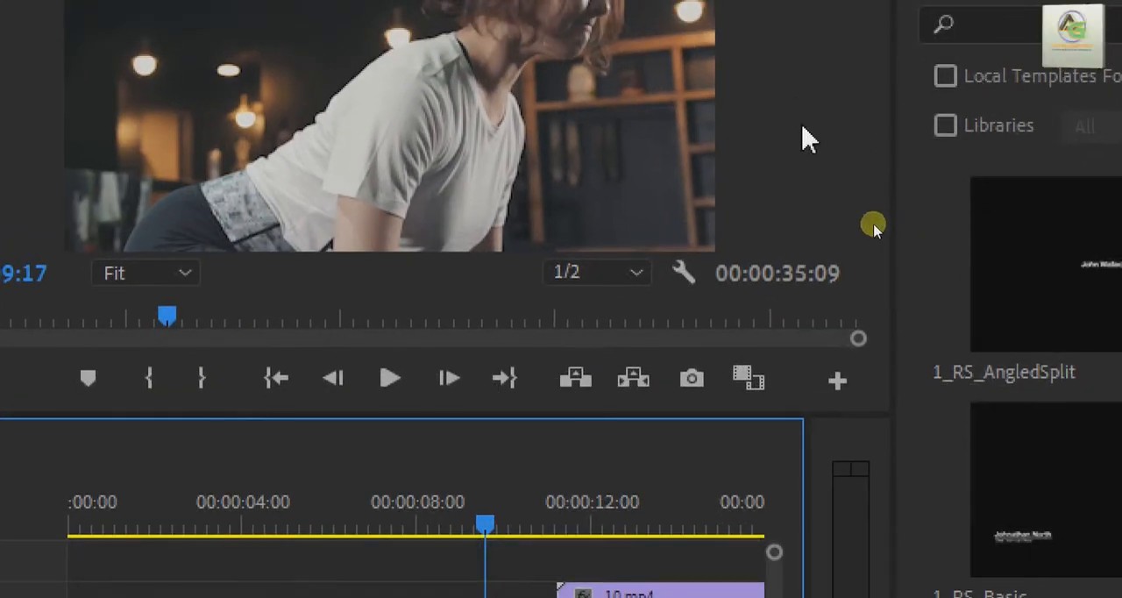
key(space)
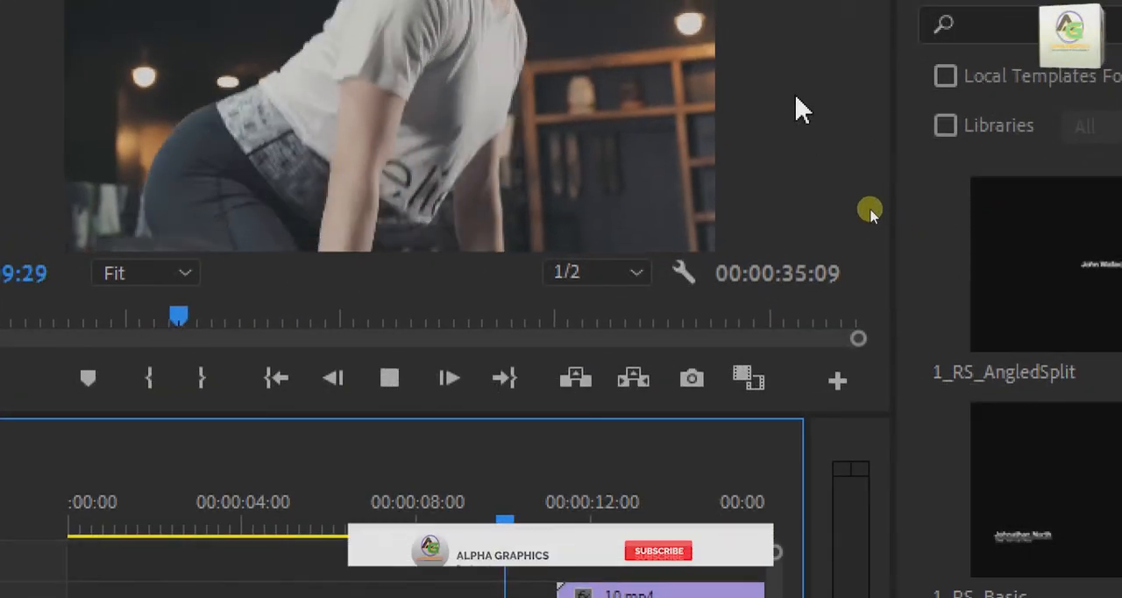
key(space)
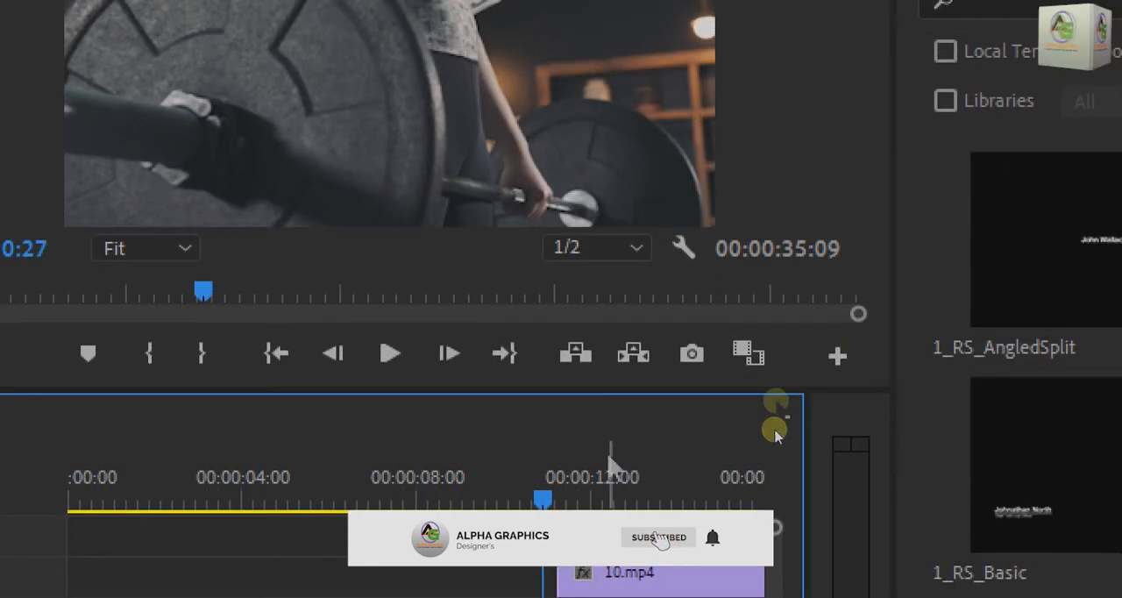